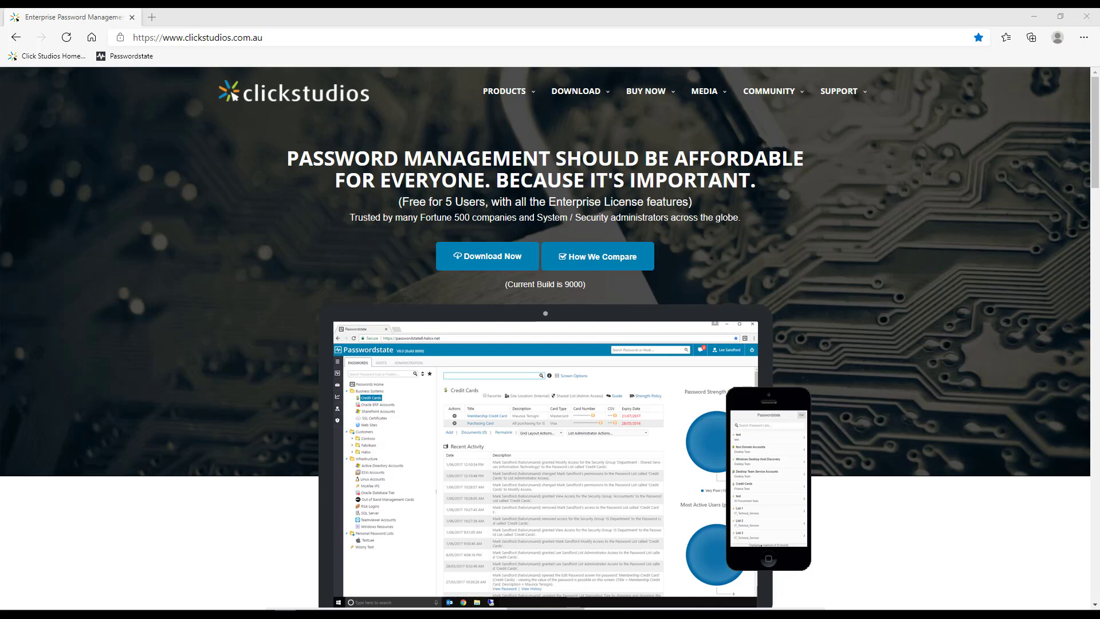
left_click(278, 41)
type("https://")
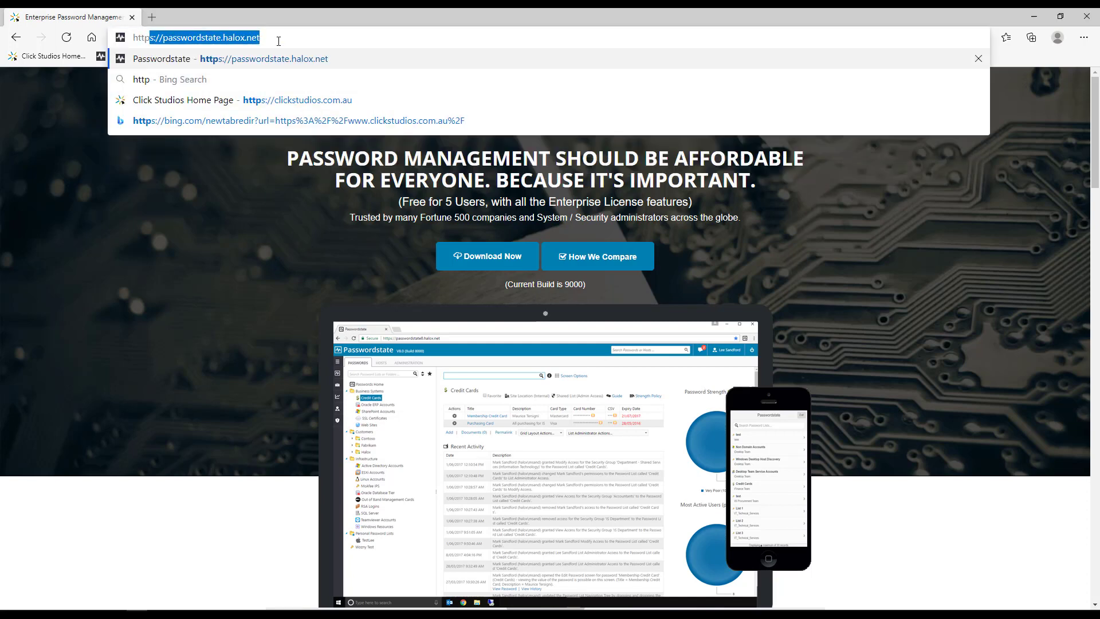
type("pass")
key("BackSpace")
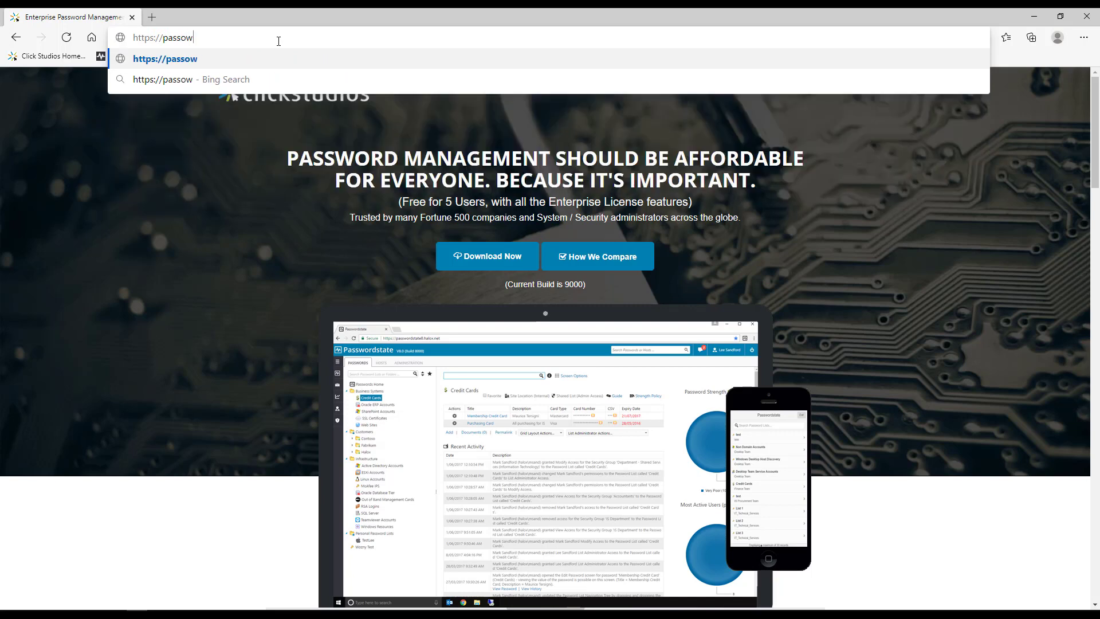
type("wordstate.")
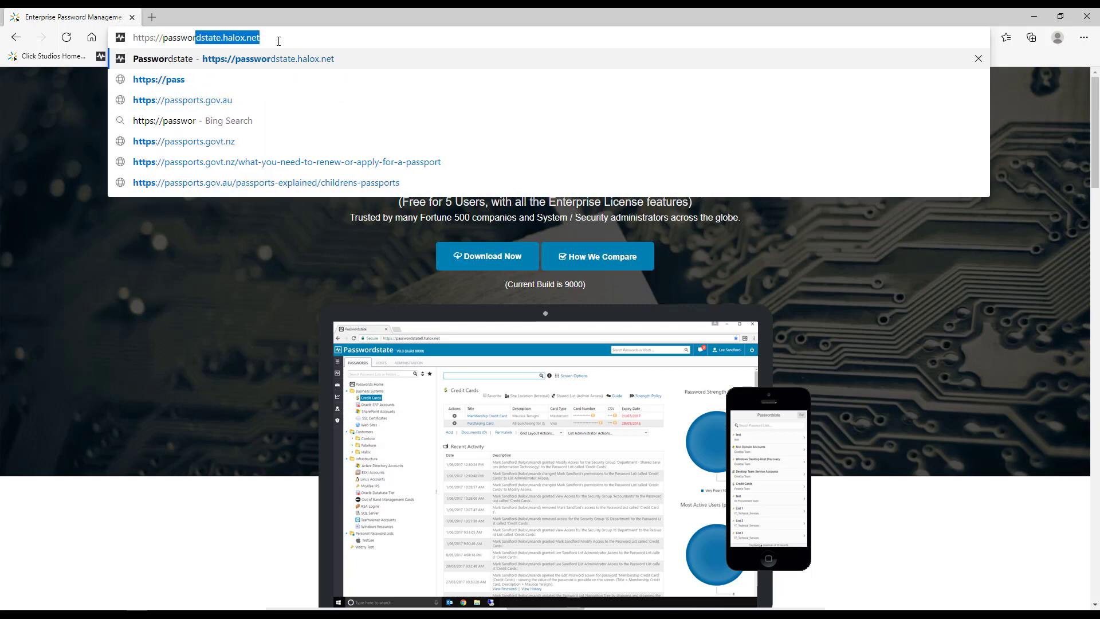
type("halox.net")
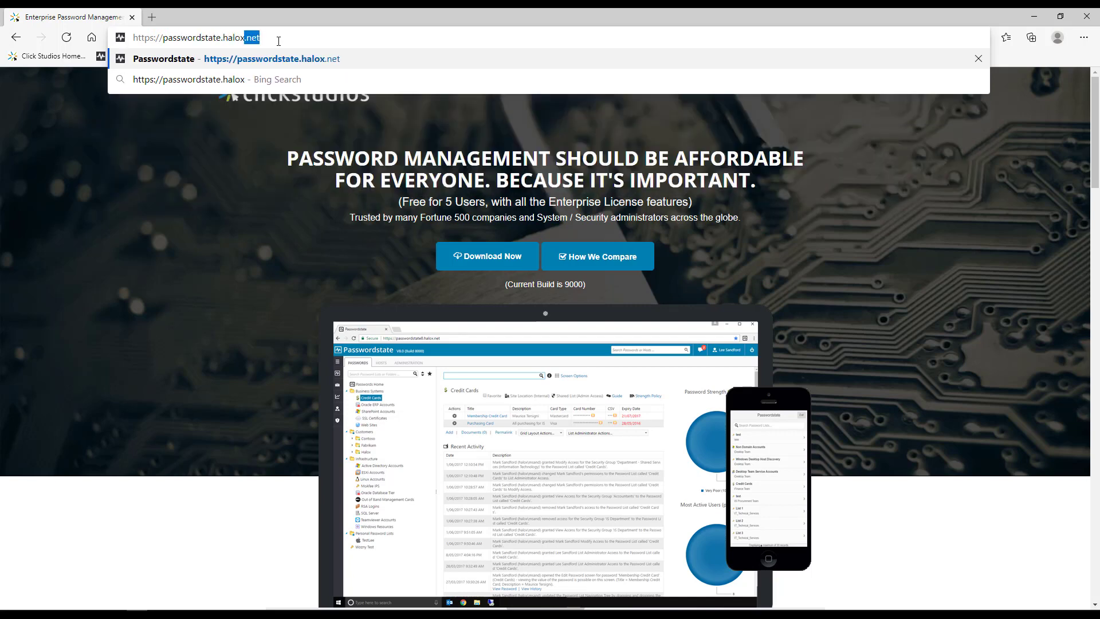
key("Return")
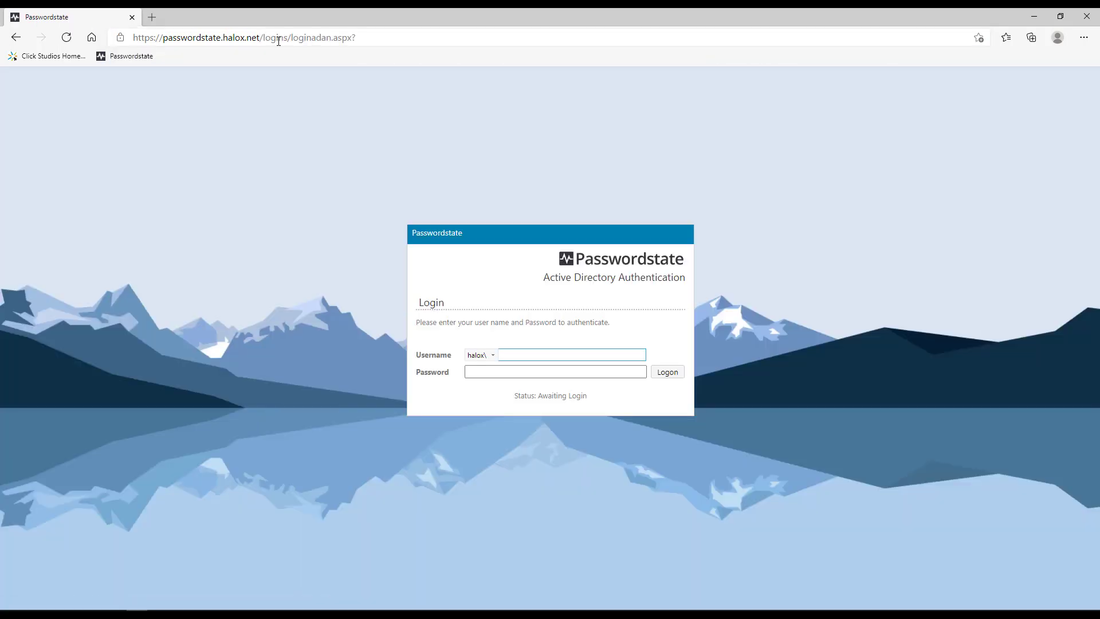
Step: Log on with the account's username and password to reach Passwords Home
type("videos")
key("Tab")
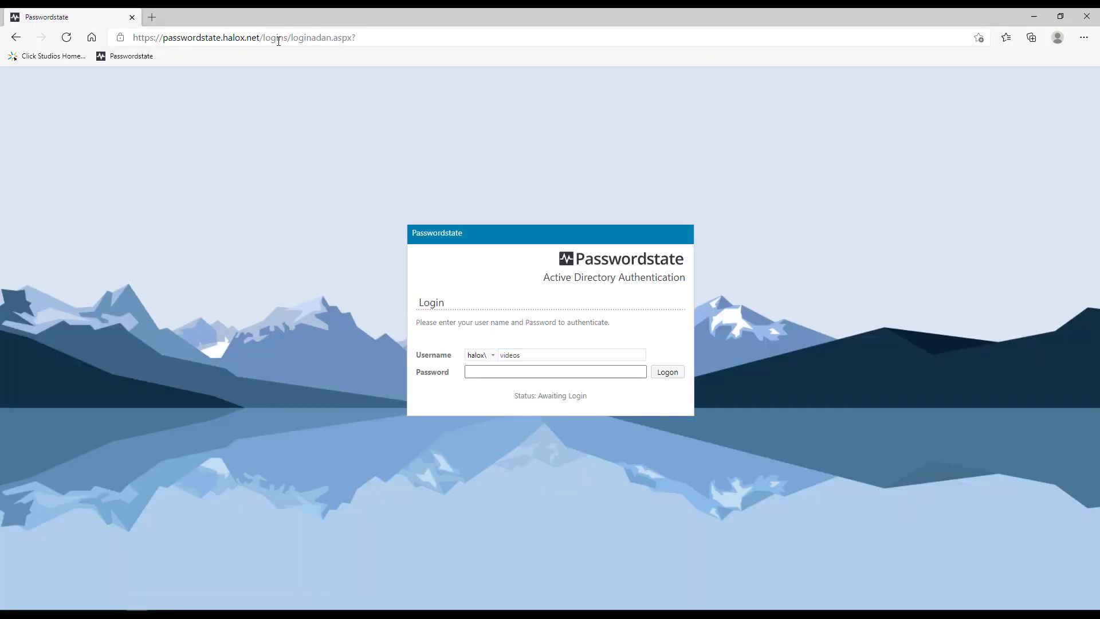
type("********")
key("Return")
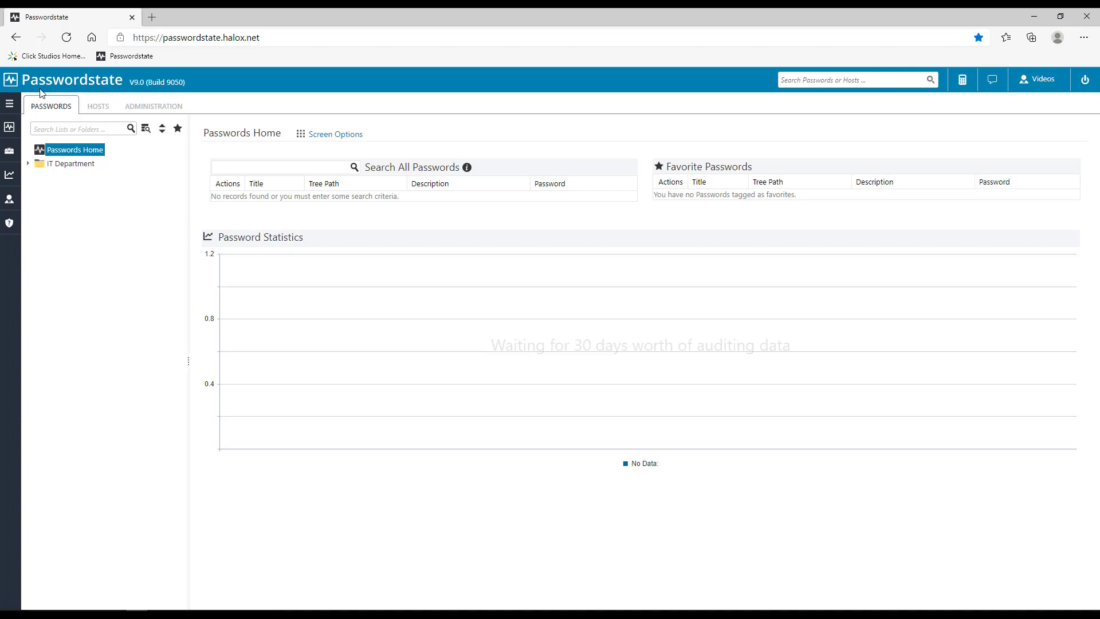
left_click(9, 109)
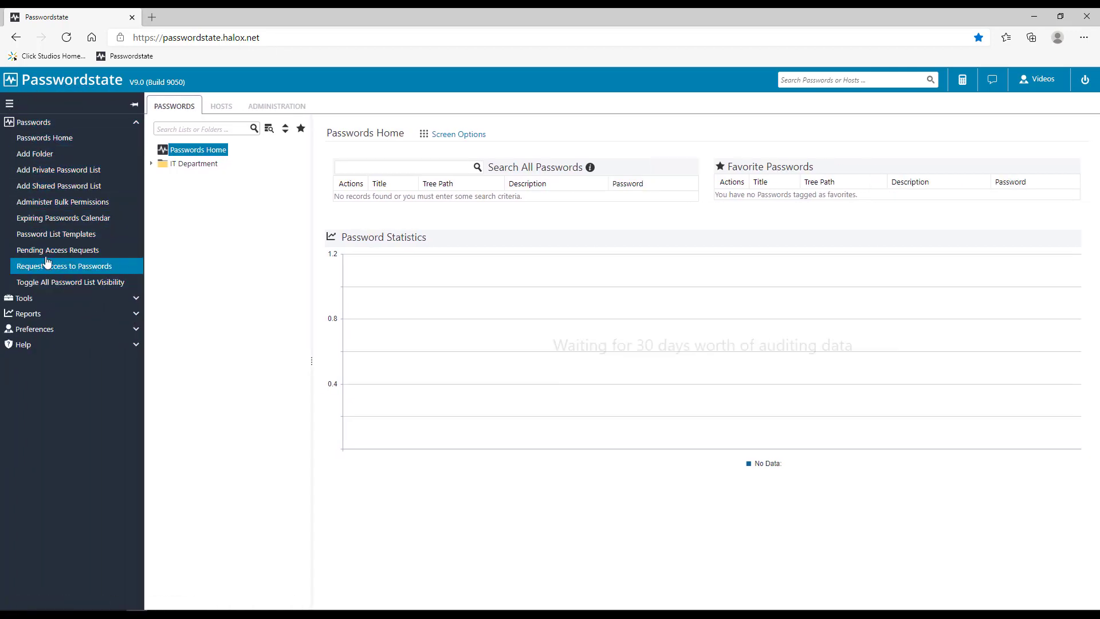
left_click_drag(44, 250, 49, 217)
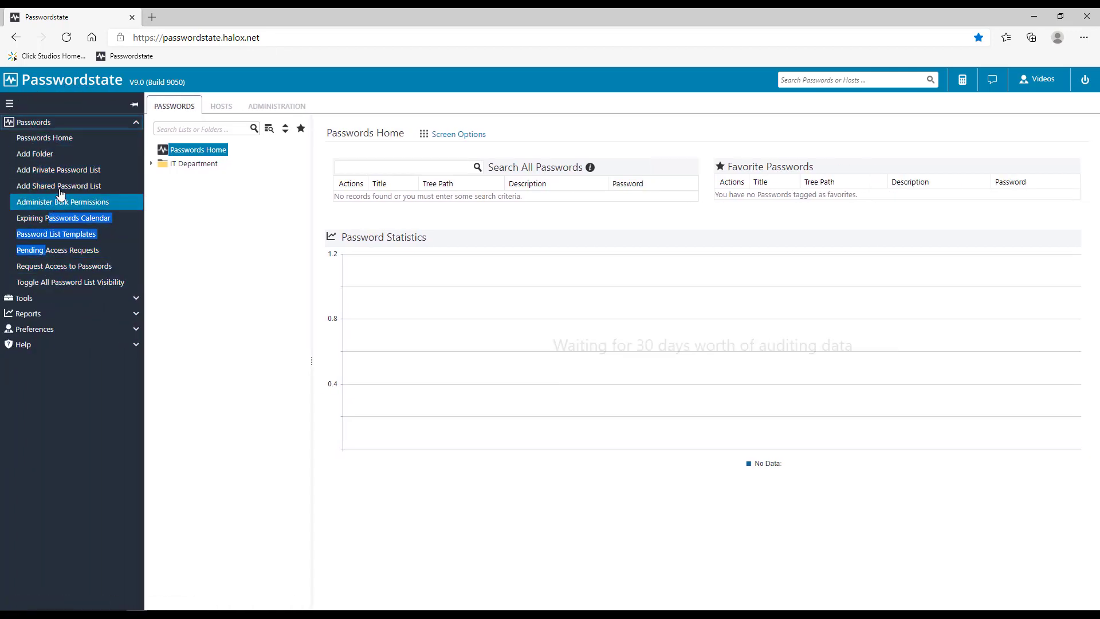
left_click(135, 106)
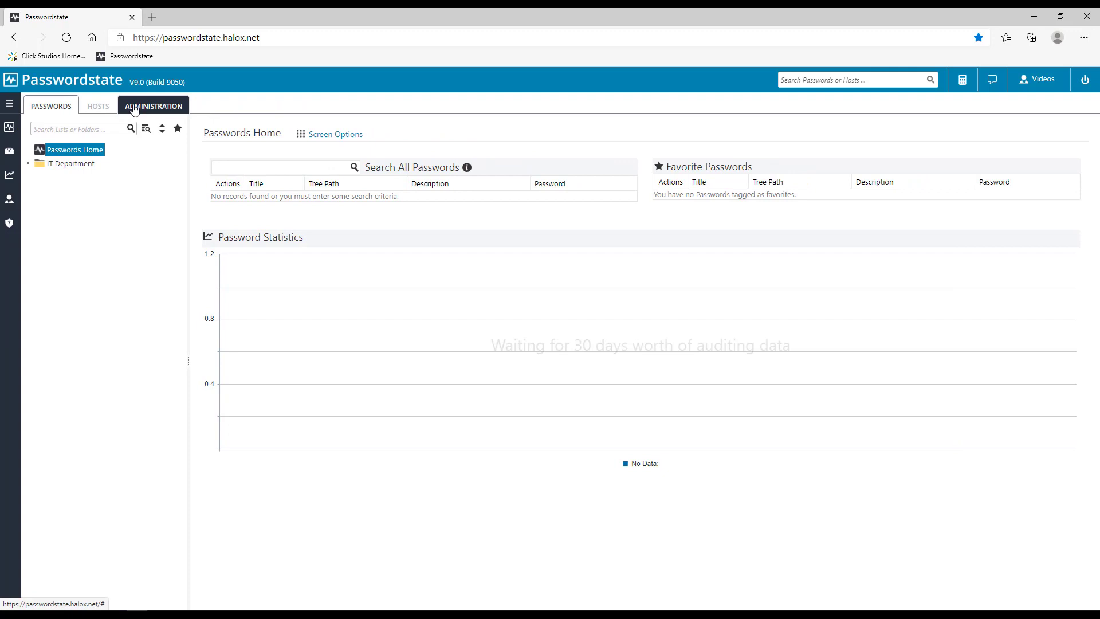
left_click(59, 152)
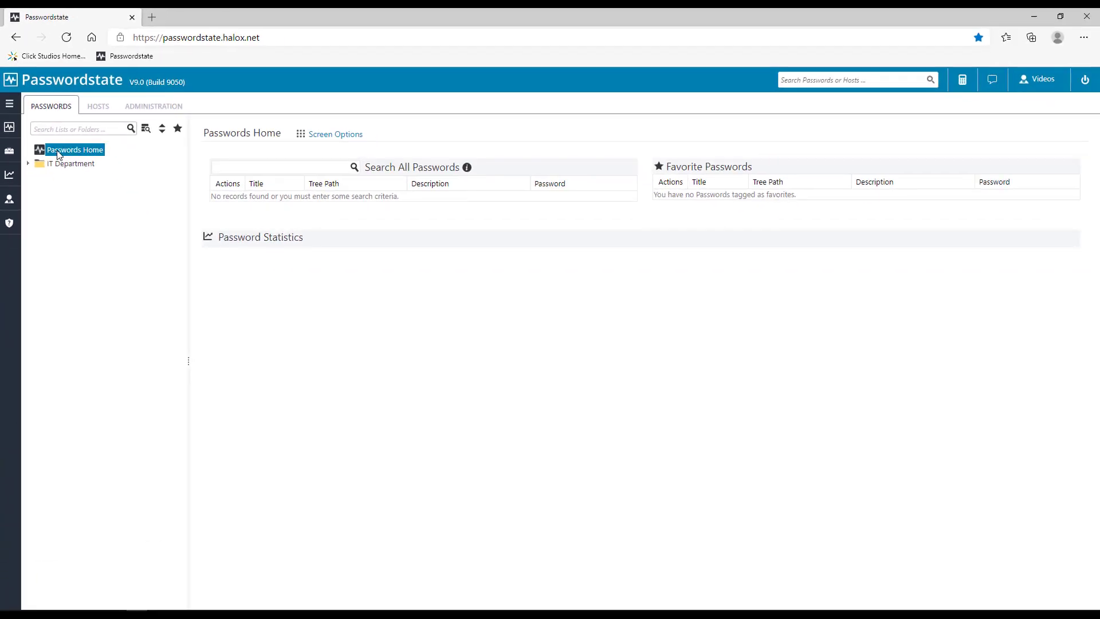
left_click(98, 109)
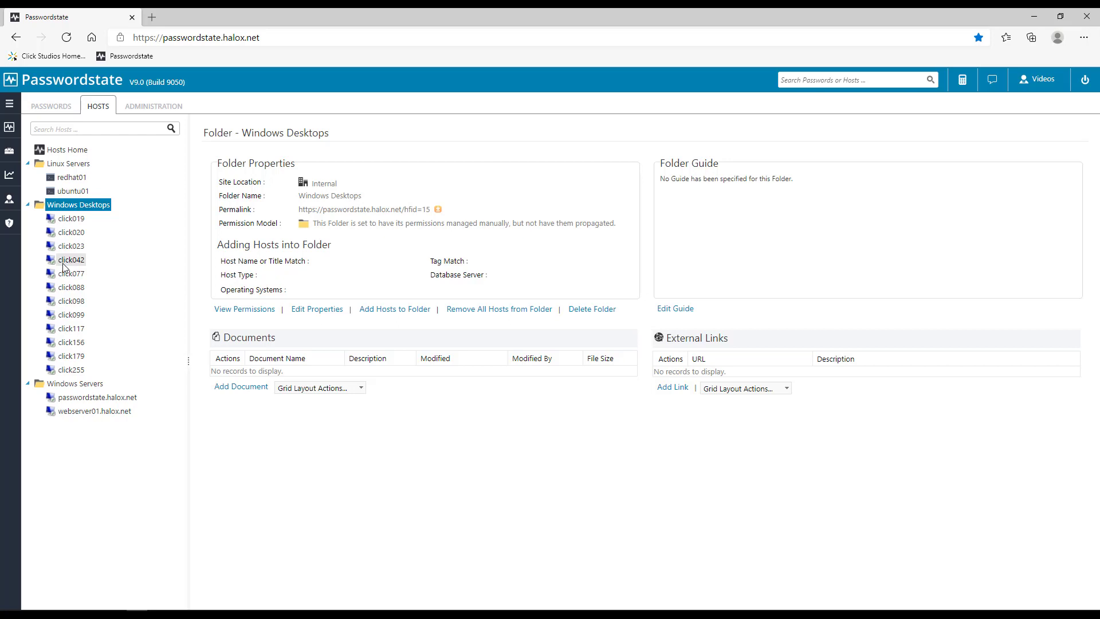
left_click(135, 109)
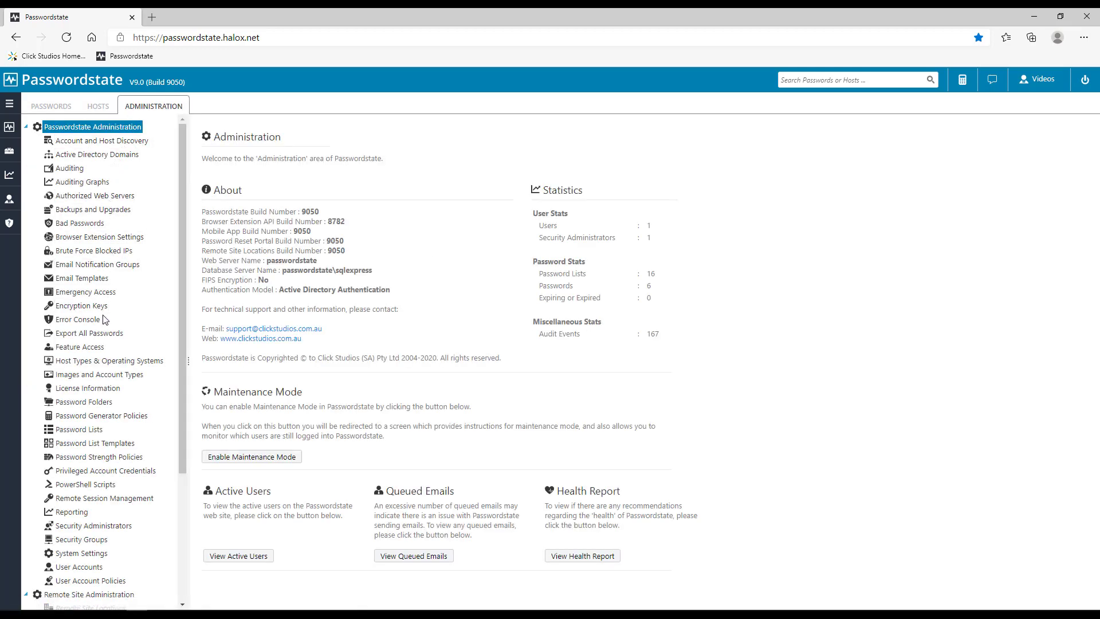
mouse_move(180, 224)
left_mouse_down()
mouse_move(185, 321)
mouse_move(184, 207)
left_mouse_up()
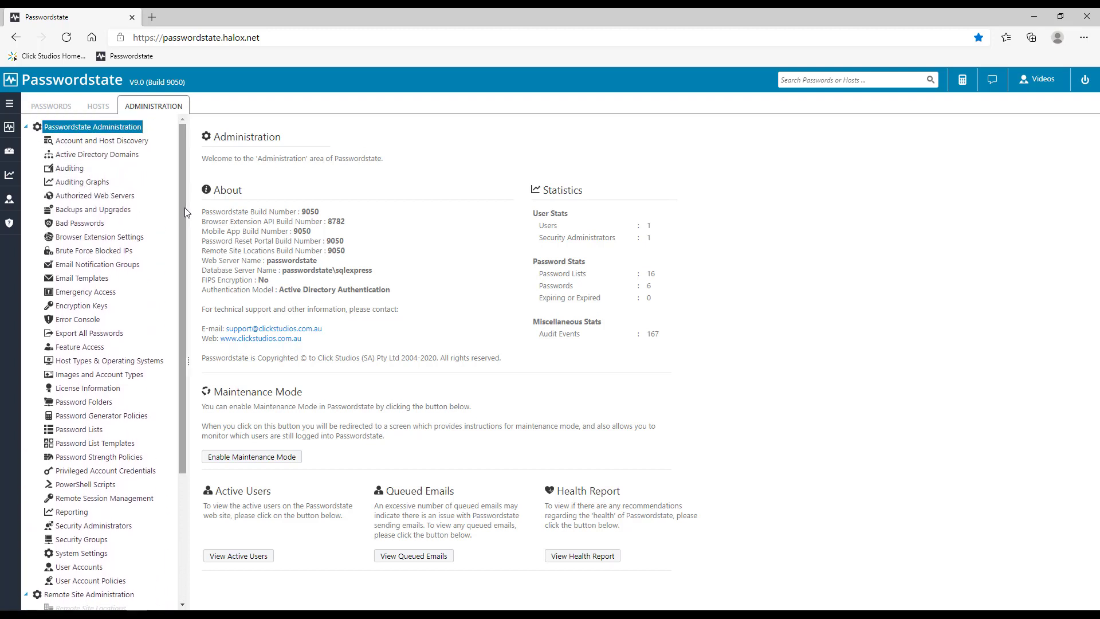
left_click(56, 109)
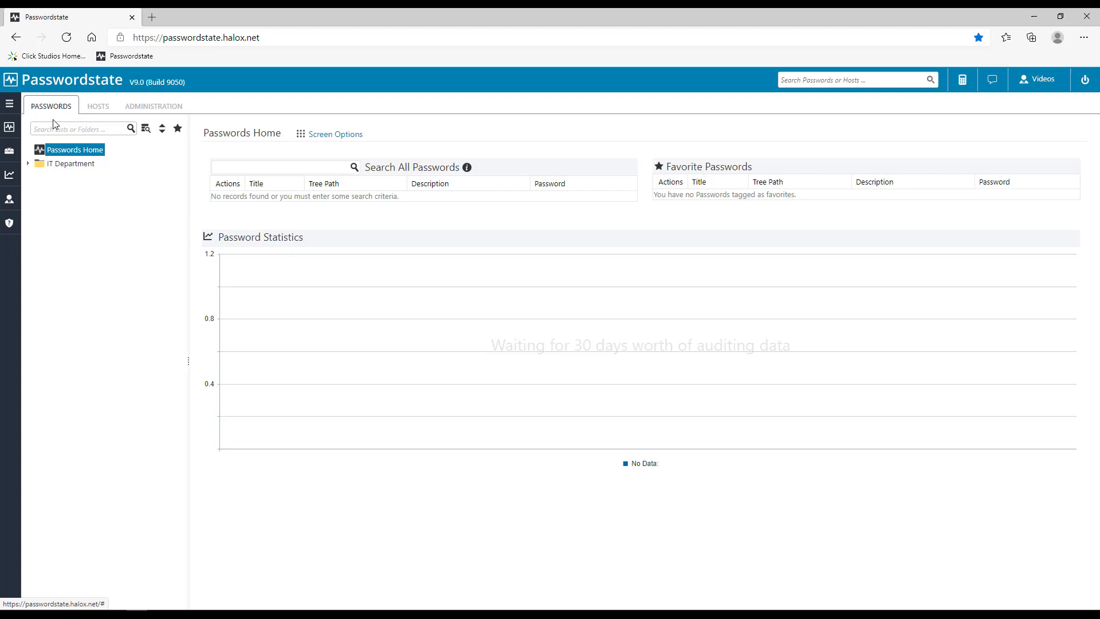
Step: Expand IT Department and Desktop Team, open Local Windows Admin Passwords, then expand Network Team
left_click(28, 164)
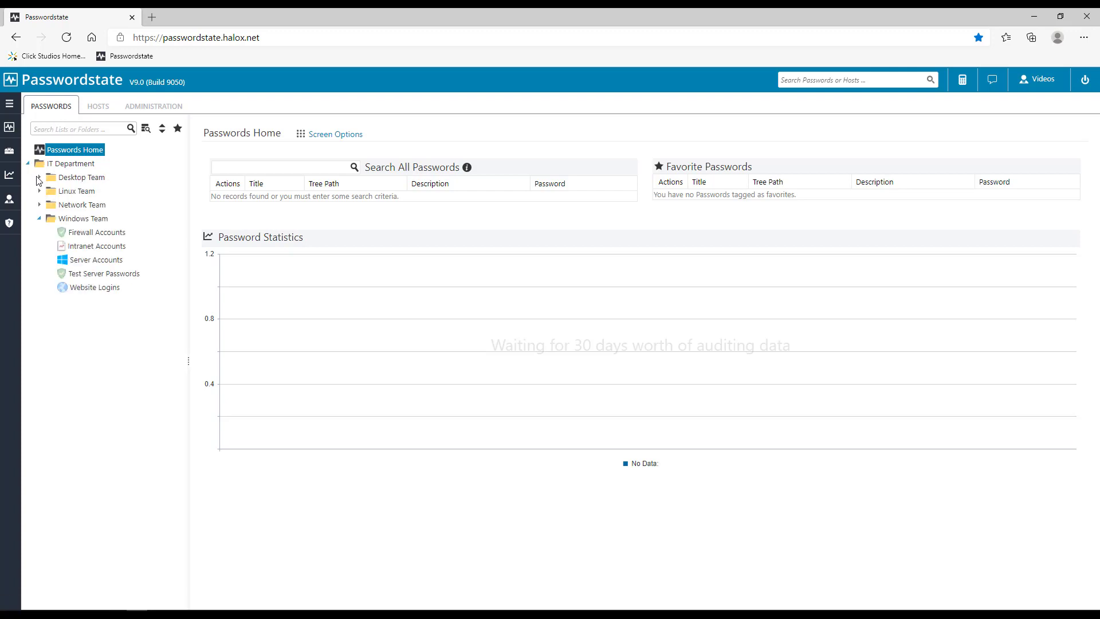
left_click(39, 178)
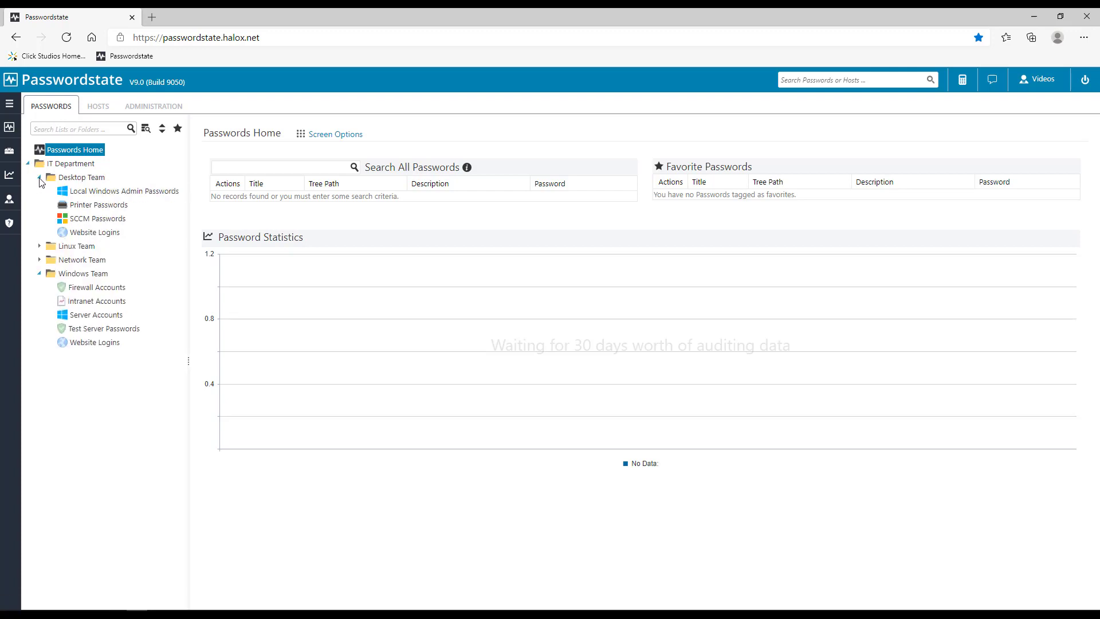
left_click(73, 195)
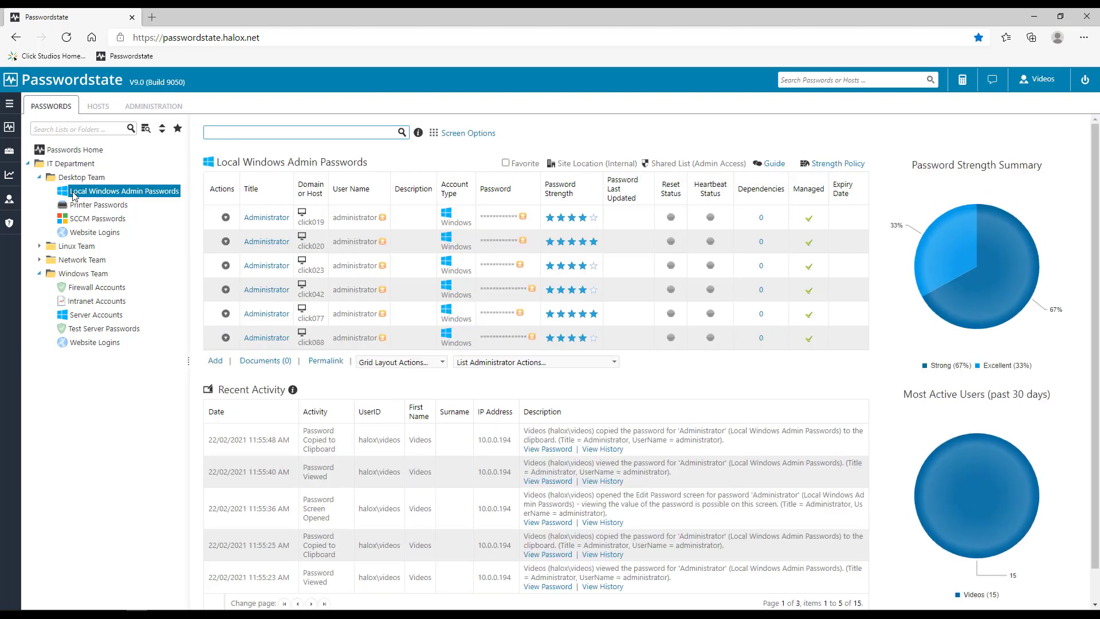
left_click(39, 260)
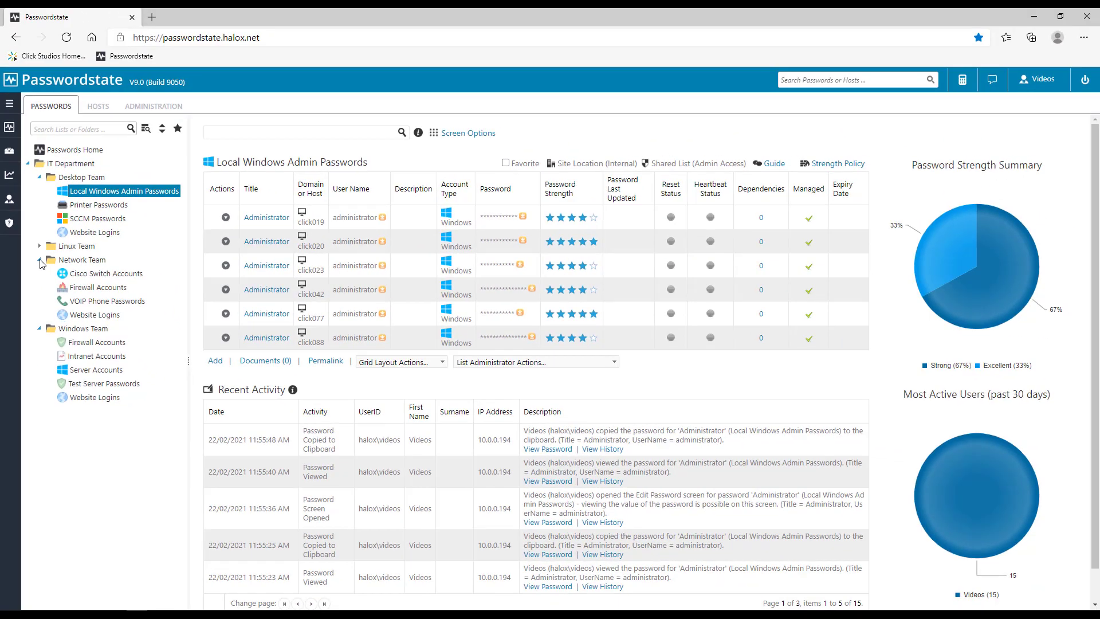
left_click(41, 260)
left_click(39, 273)
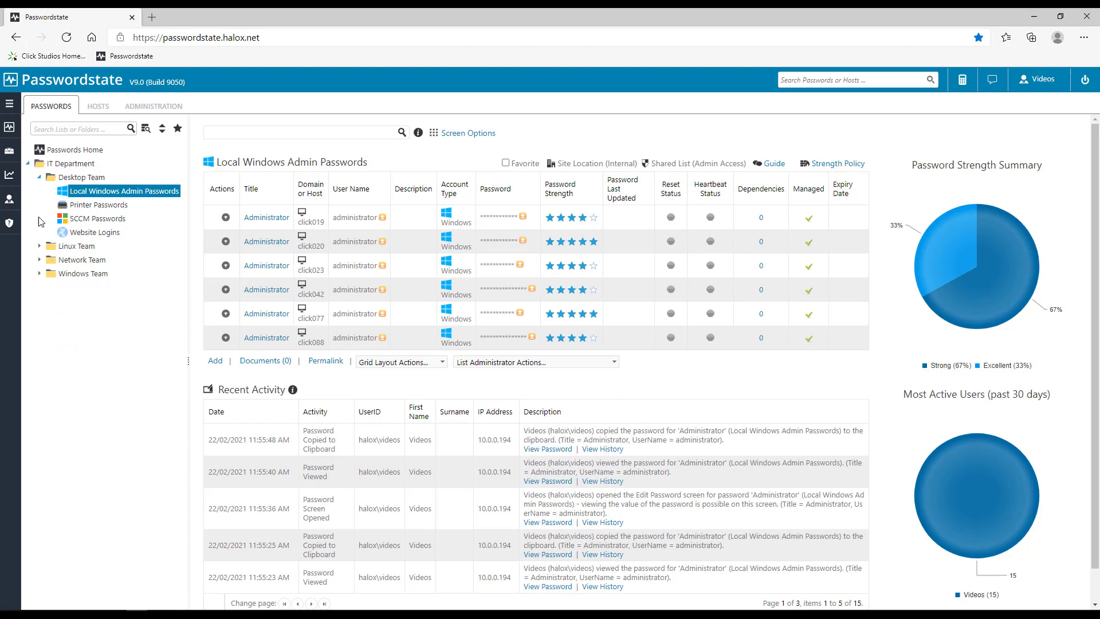
left_click(39, 177)
left_click(28, 164)
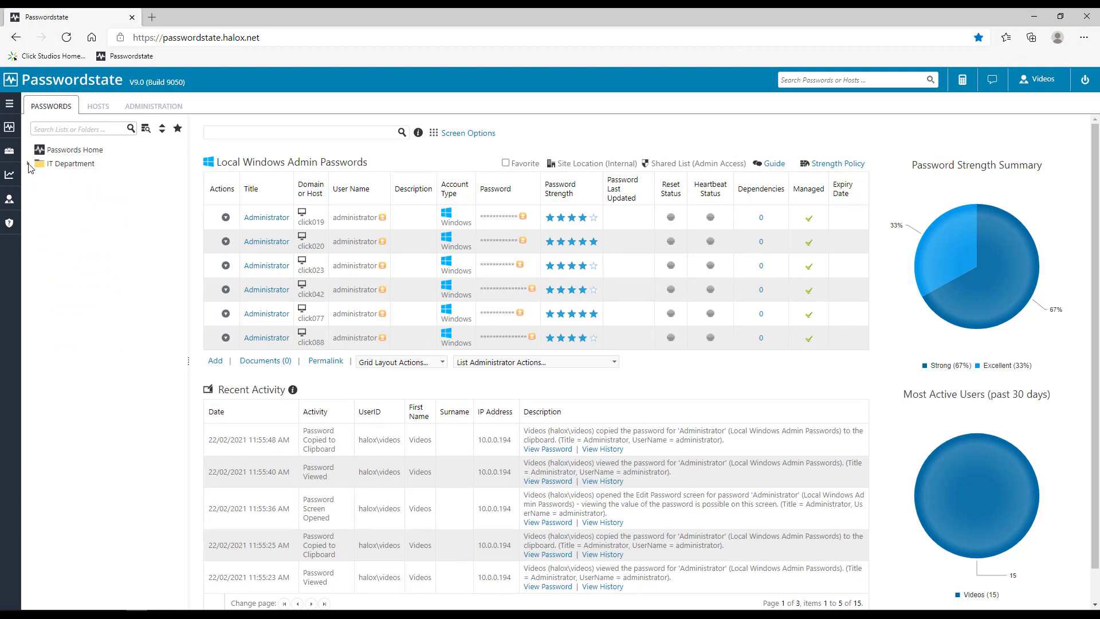
left_click(44, 154)
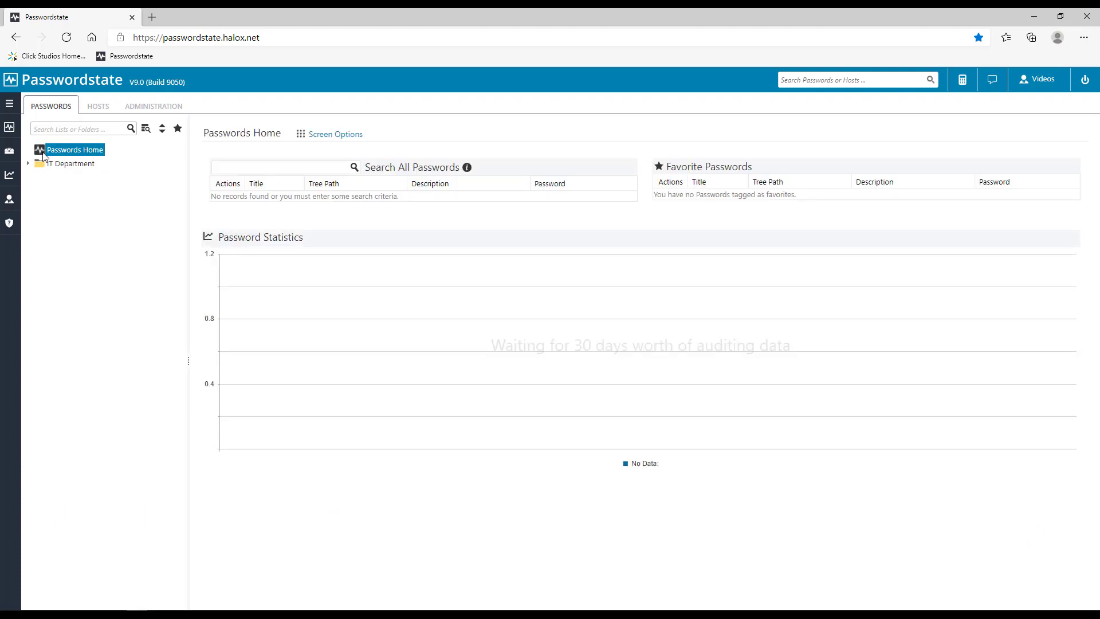
right_click(44, 152)
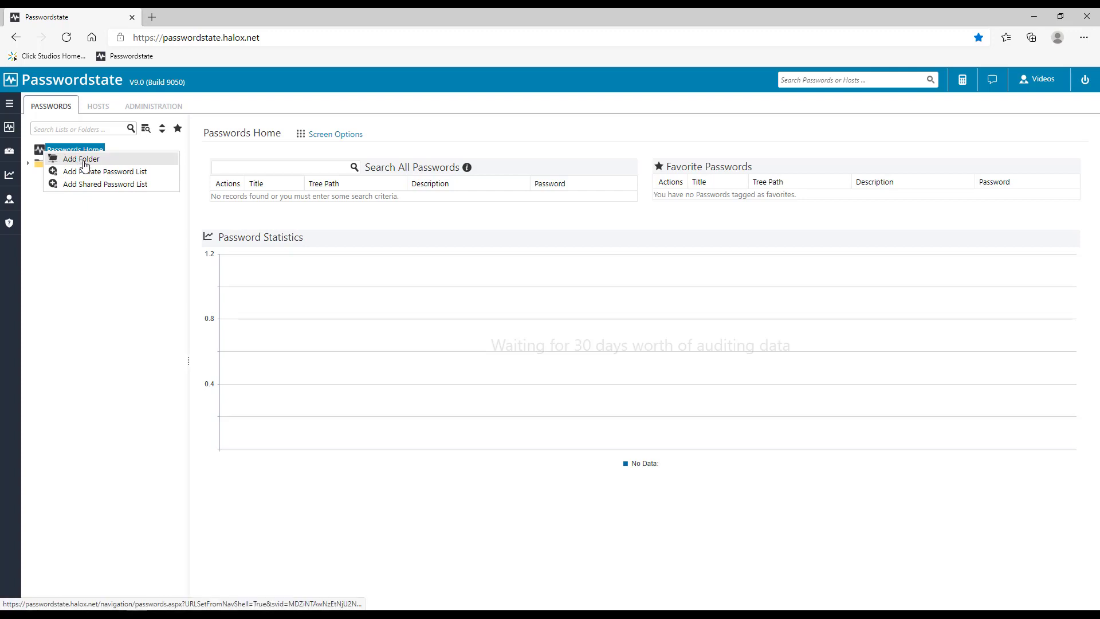
mouse_move(15, 137)
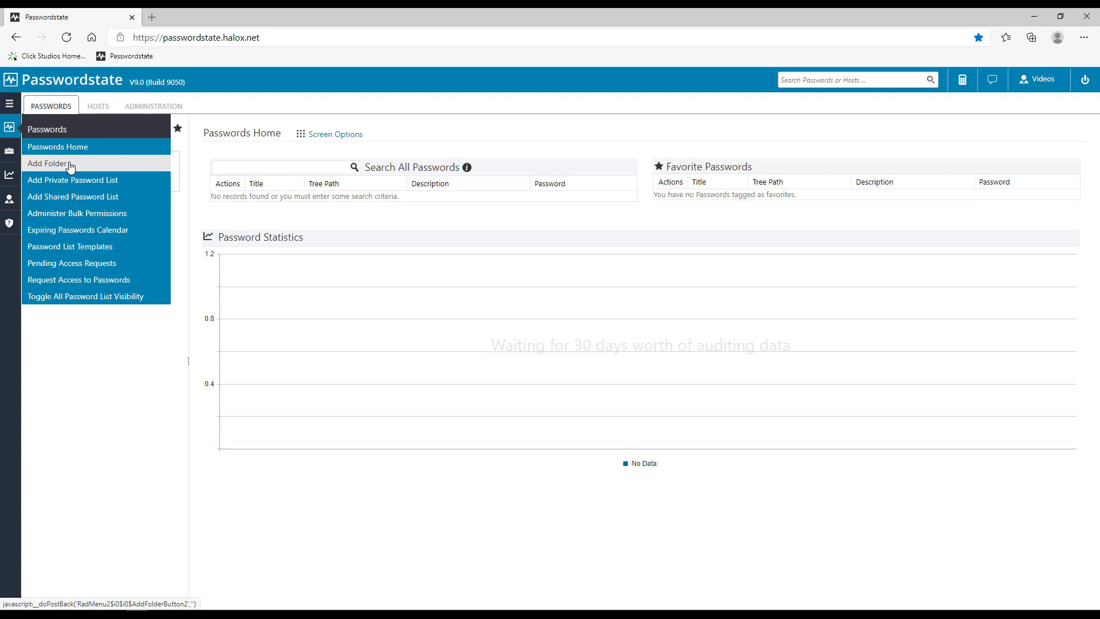
left_click(135, 315)
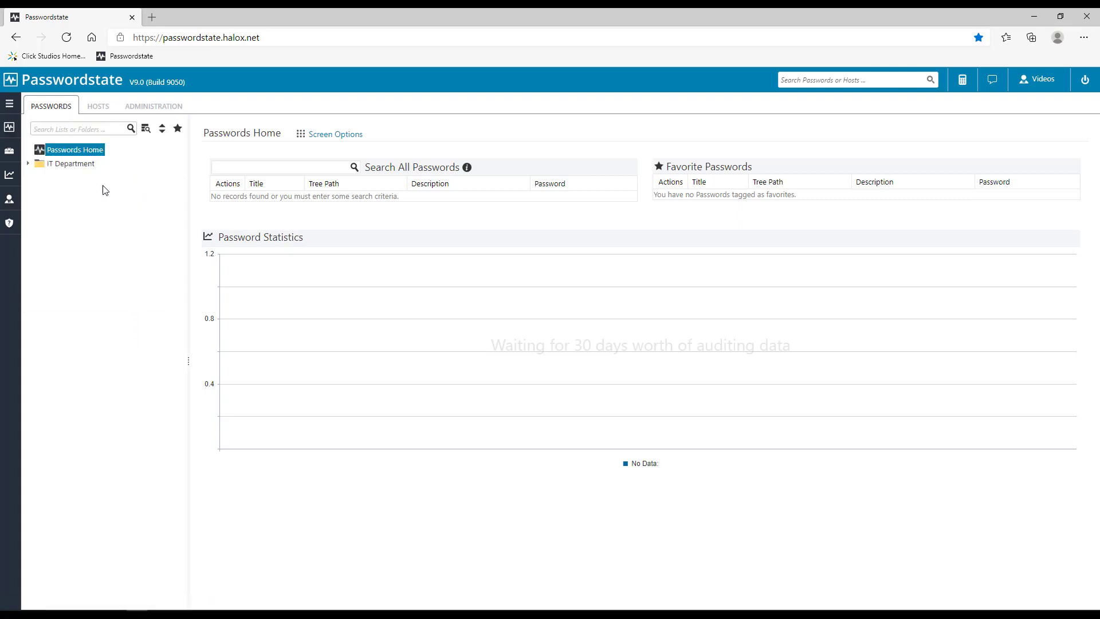
left_click(76, 130)
type("desktop")
key("Return")
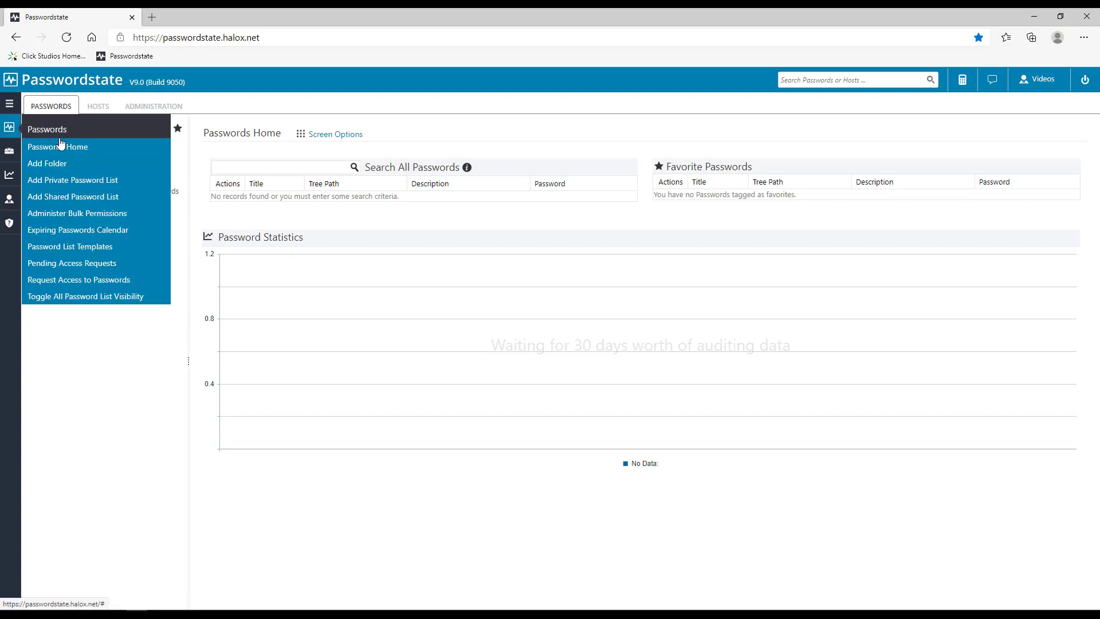
left_click(122, 128)
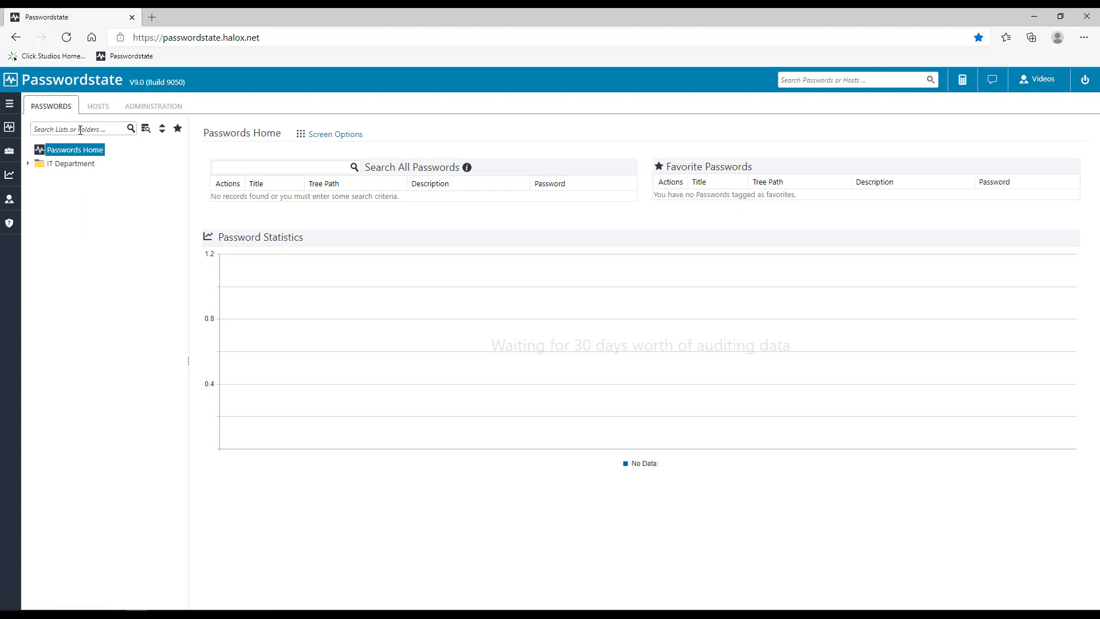
left_click(76, 129)
type("key")
key("Return")
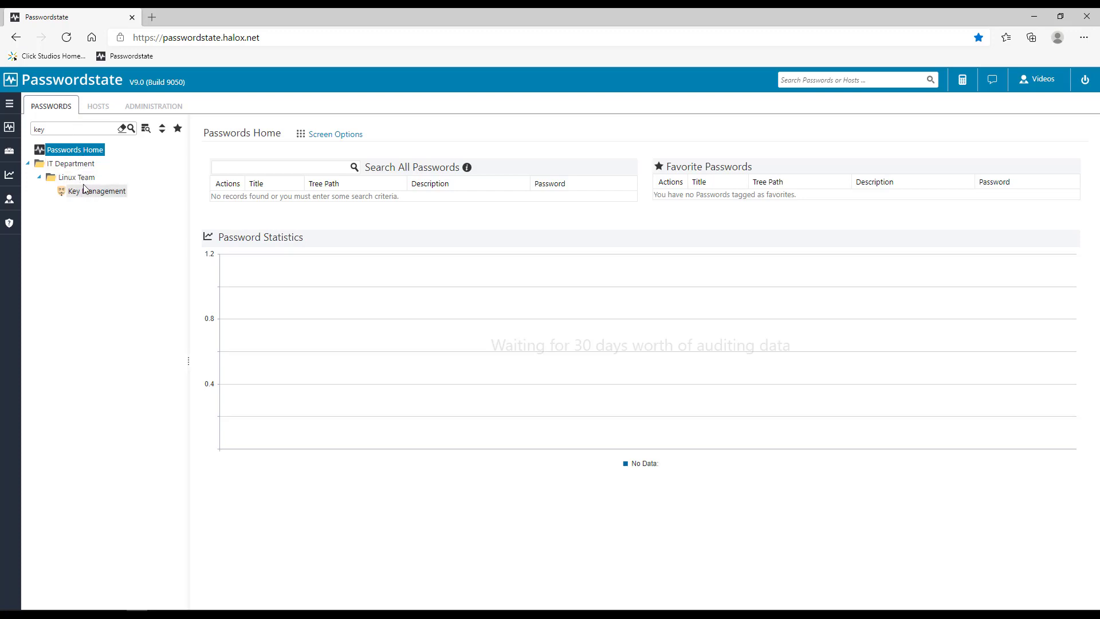
left_click(121, 129)
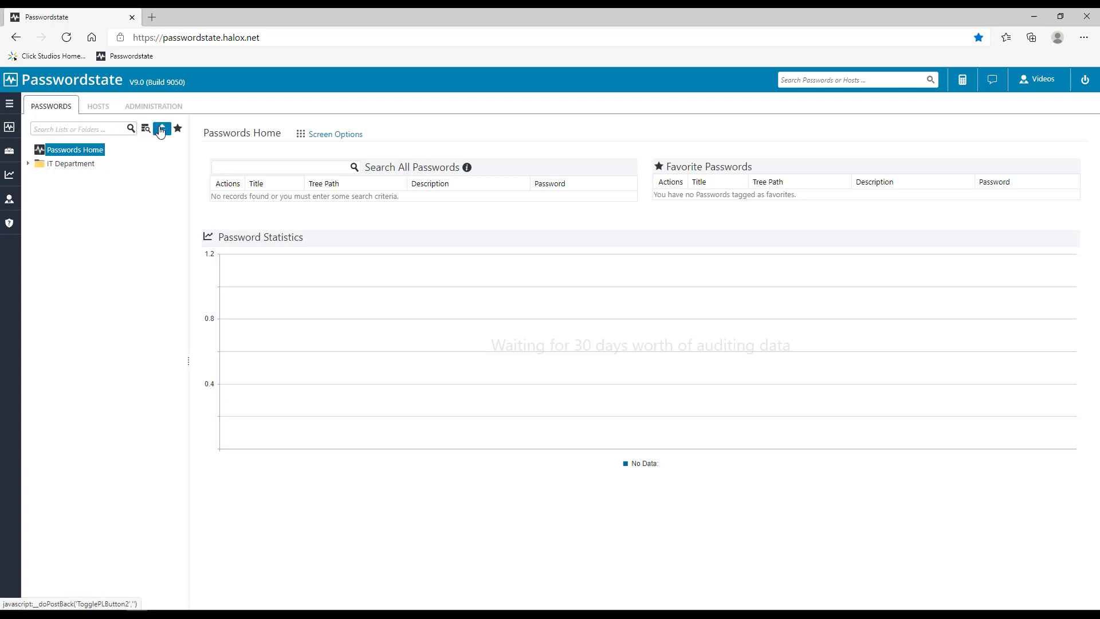
Step: Toggle the tree's expand-all and favorites-only filters, ending fully expanded with all lists shown
left_click(161, 130)
left_click(161, 130)
left_click(161, 130)
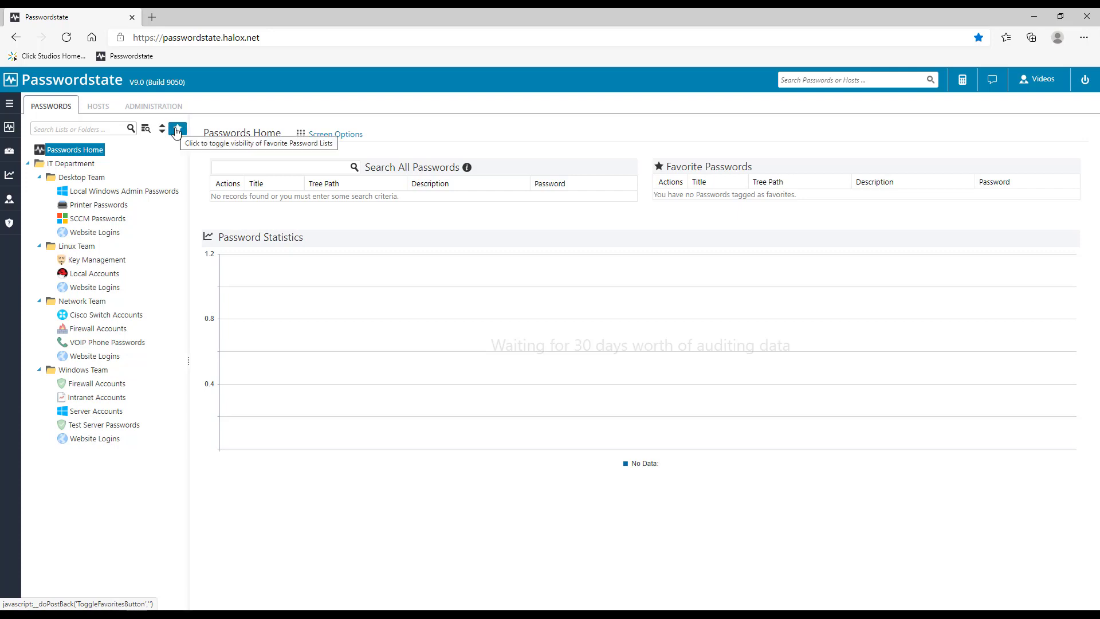
left_click(176, 130)
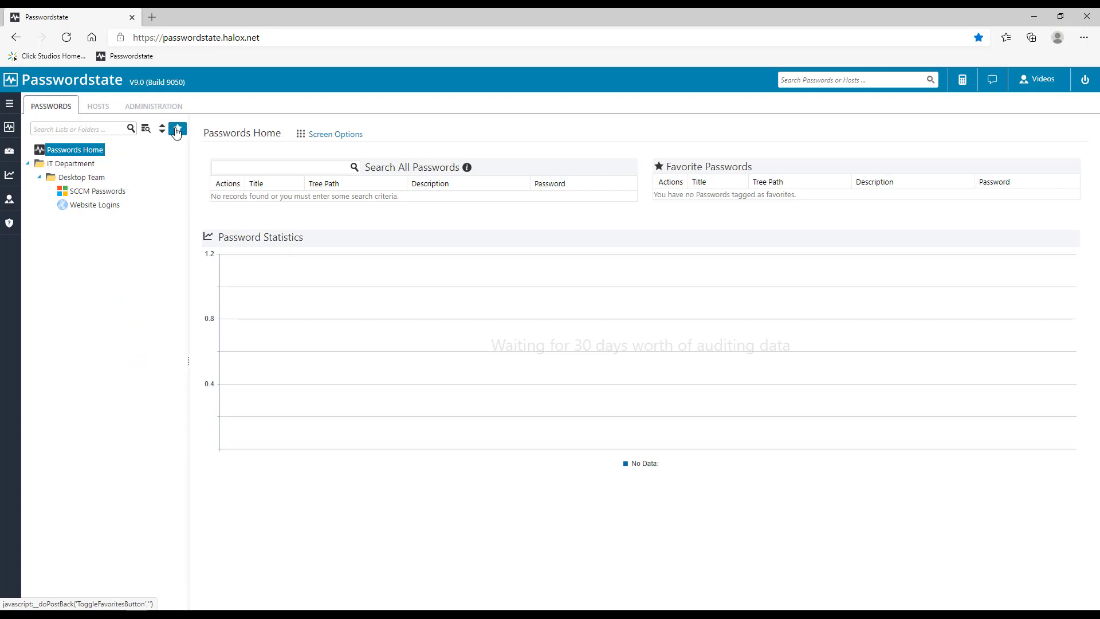
left_click(177, 130)
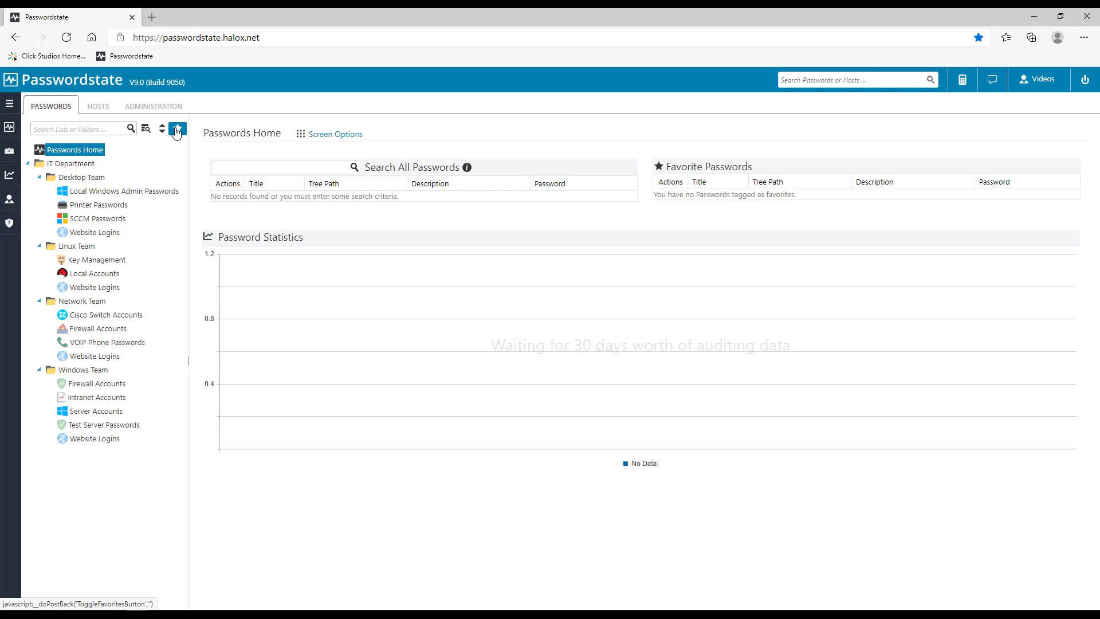
left_click(176, 130)
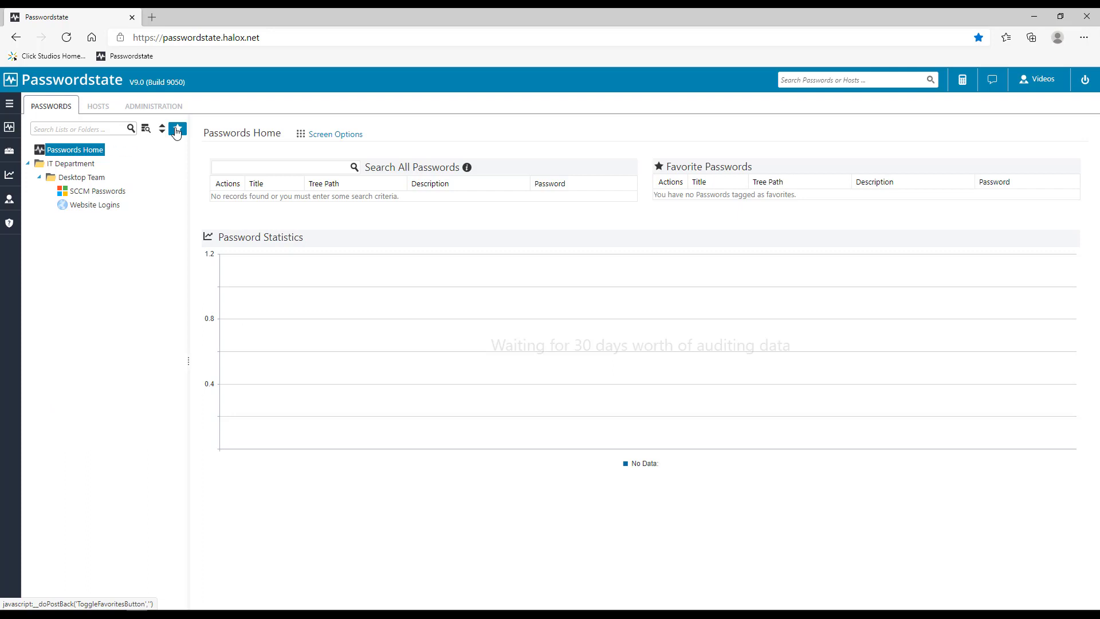
left_click(176, 130)
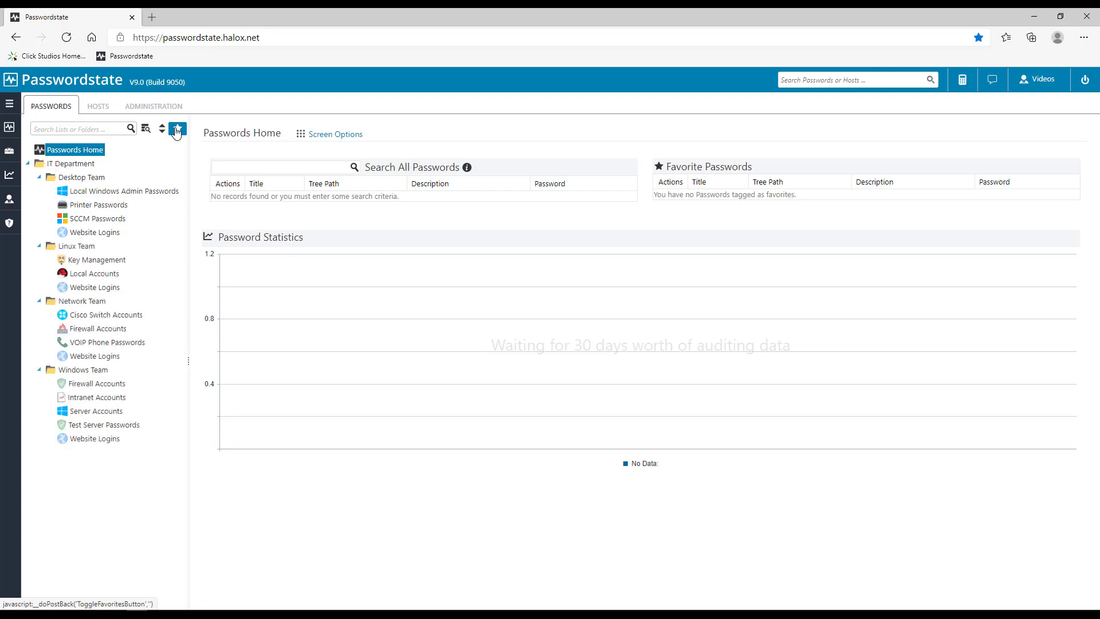
Step: Open the Local Windows Admin Passwords list under Desktop Team
left_click(122, 192)
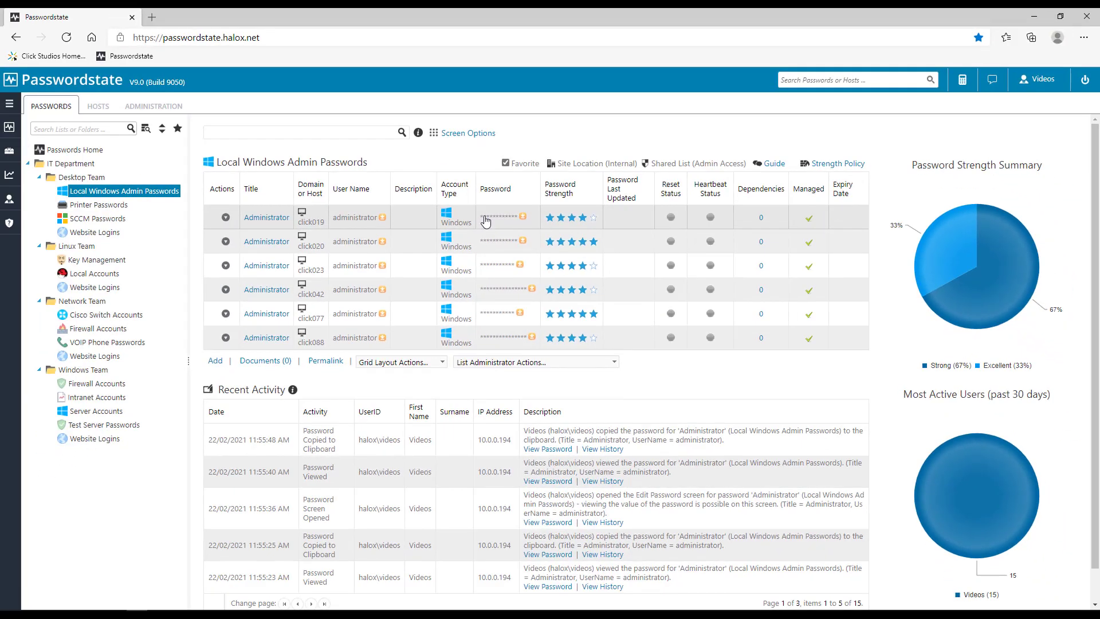
Step: Reveal and copy the first Administrator's password, then clear the clipboard
left_click(489, 219)
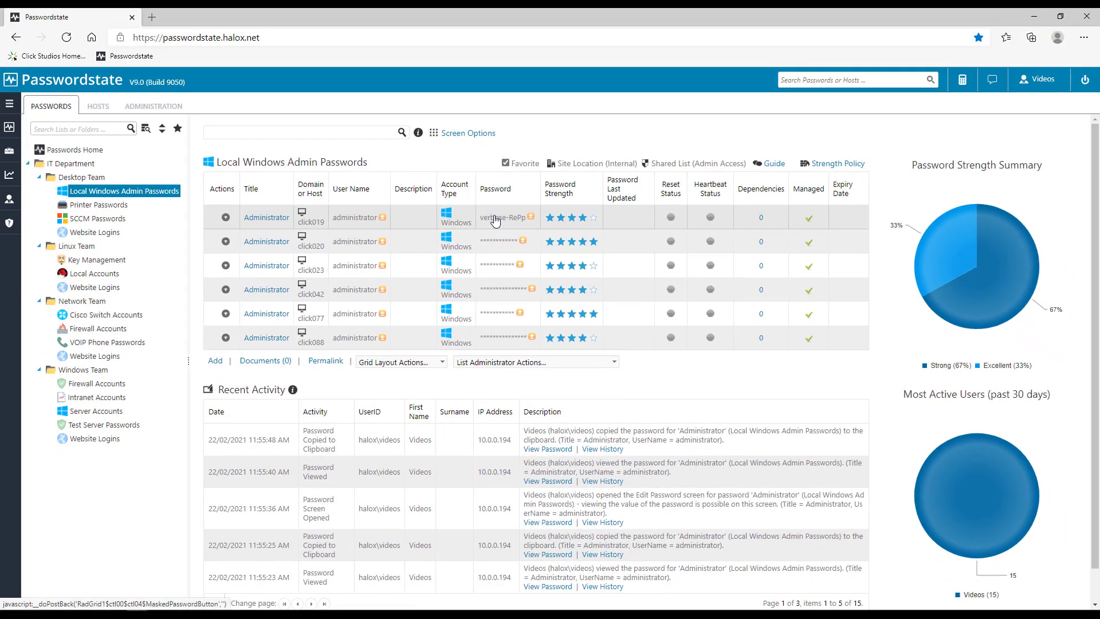
left_click(530, 217)
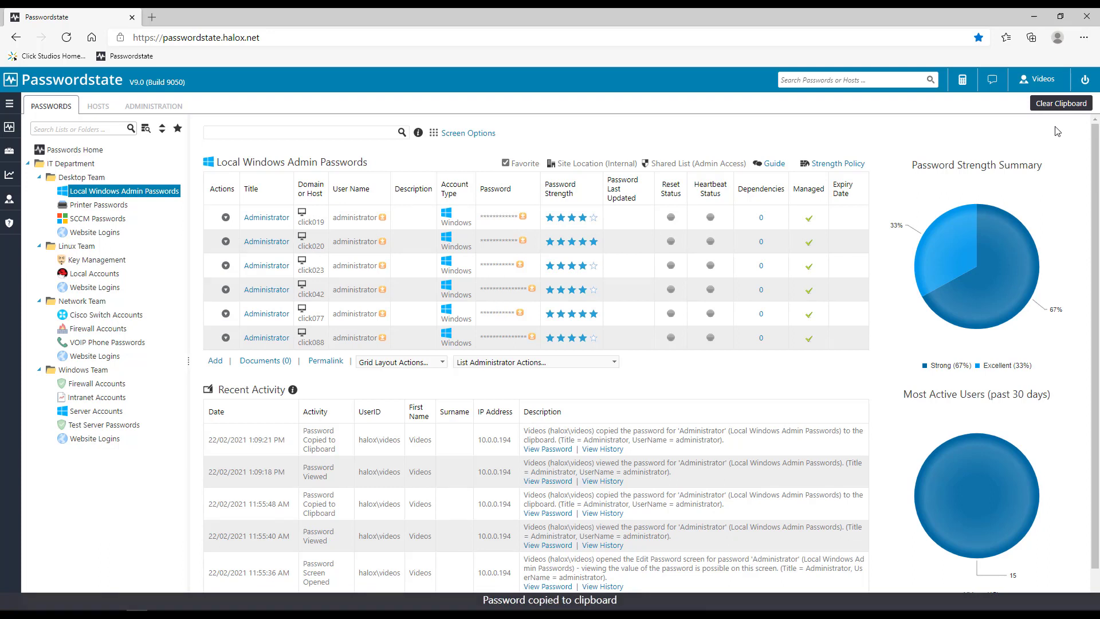
left_click(1064, 107)
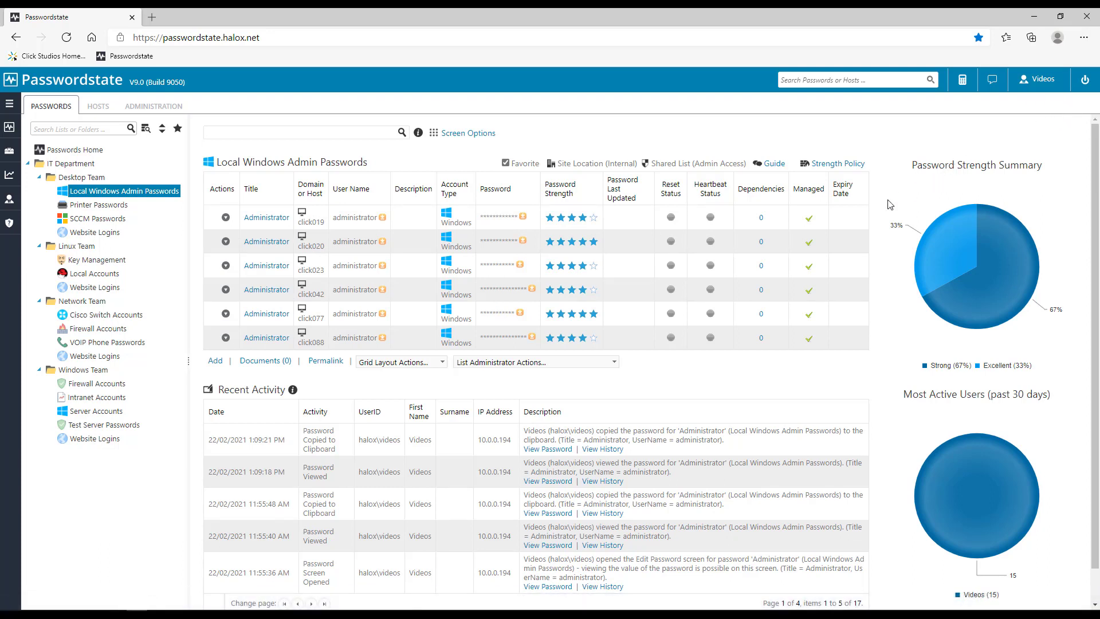
scroll(742, 269, "down", 1)
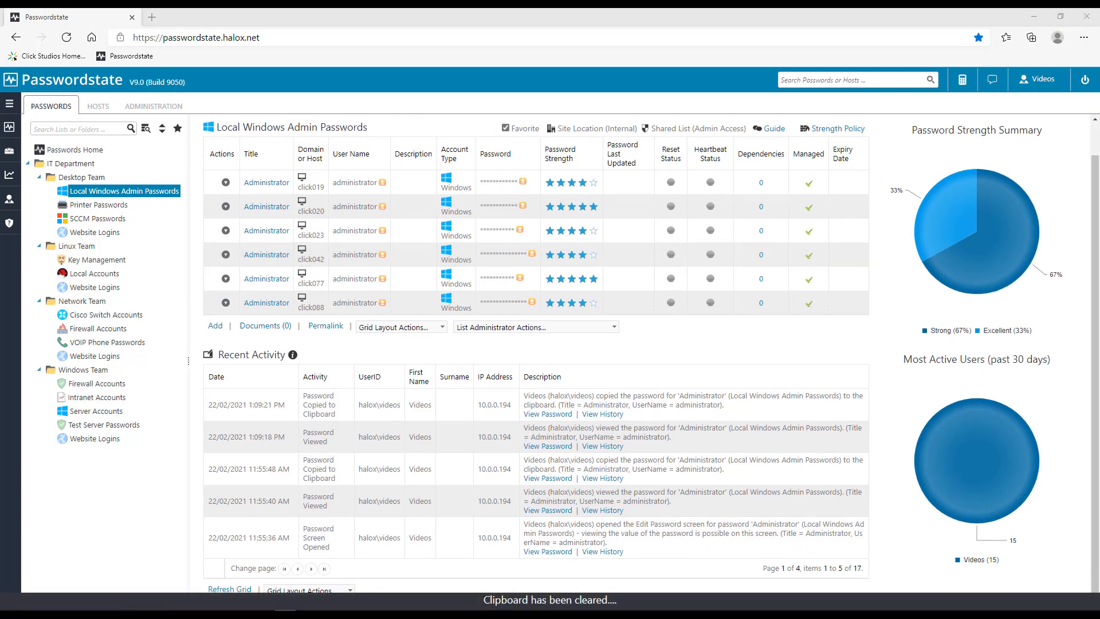
Step: In the first Administrator's edit screen, show, copy and regenerate the password twice, cancel, then clear the clipboard
left_click(286, 187)
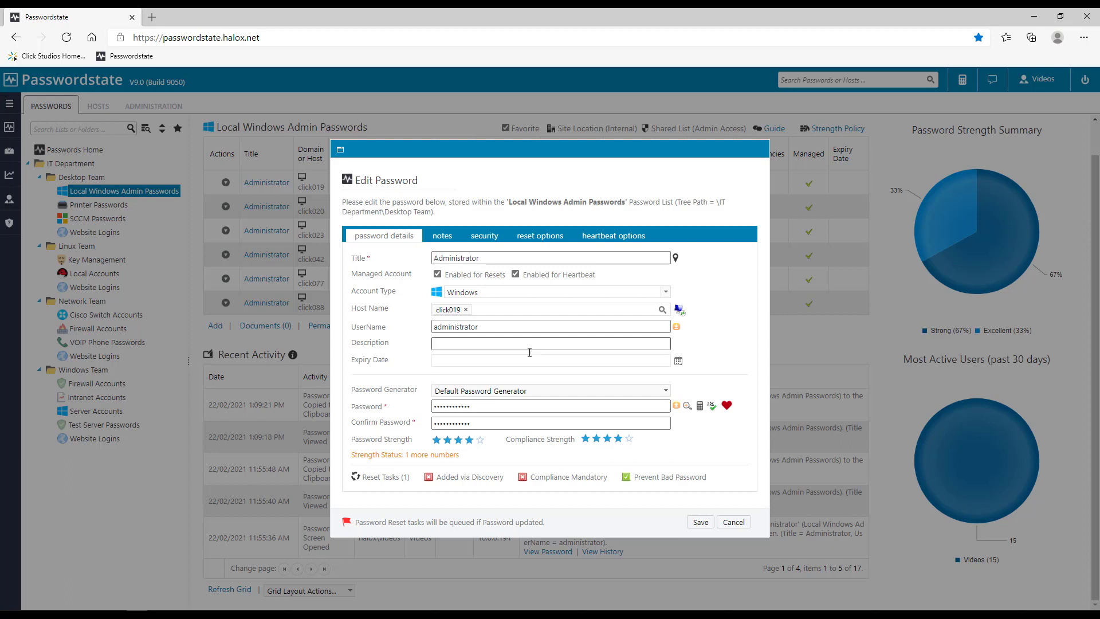
left_click(687, 407)
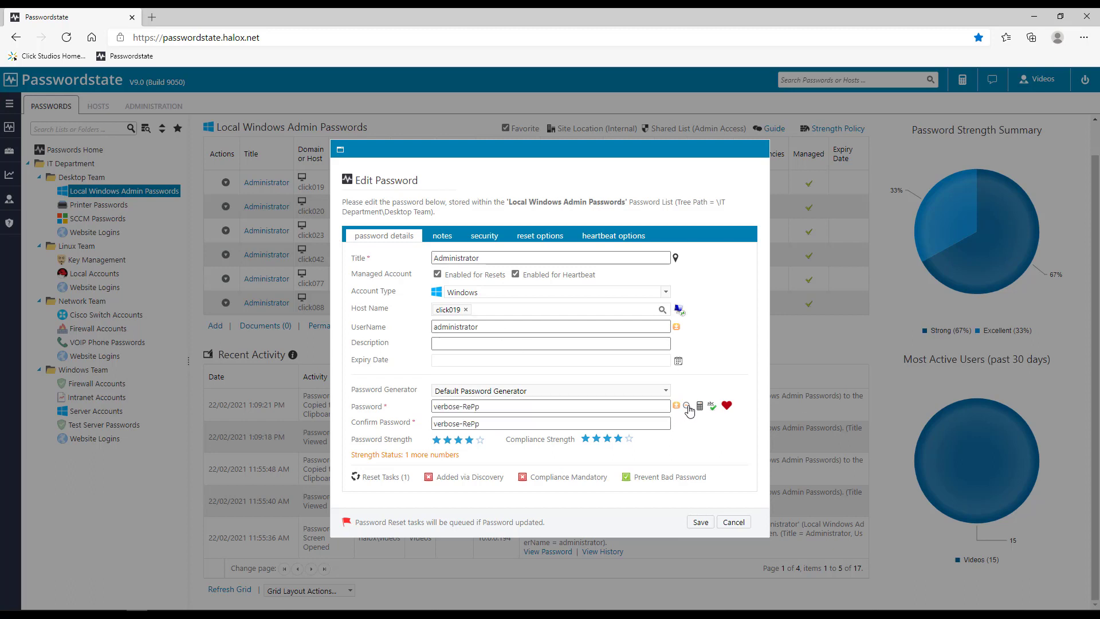
left_click(676, 406)
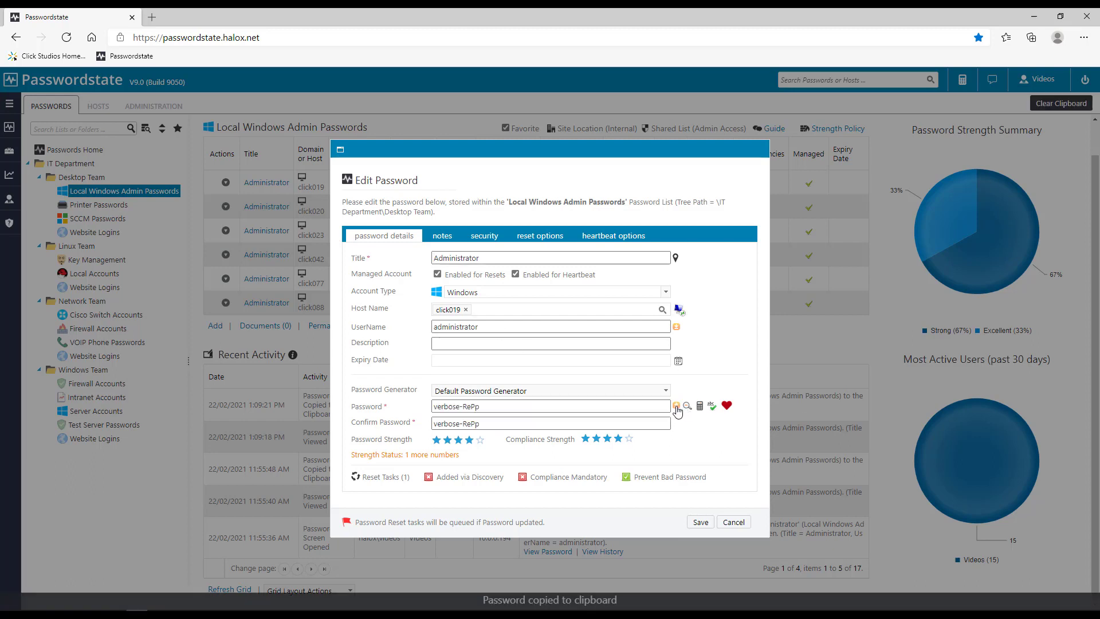
left_click(700, 407)
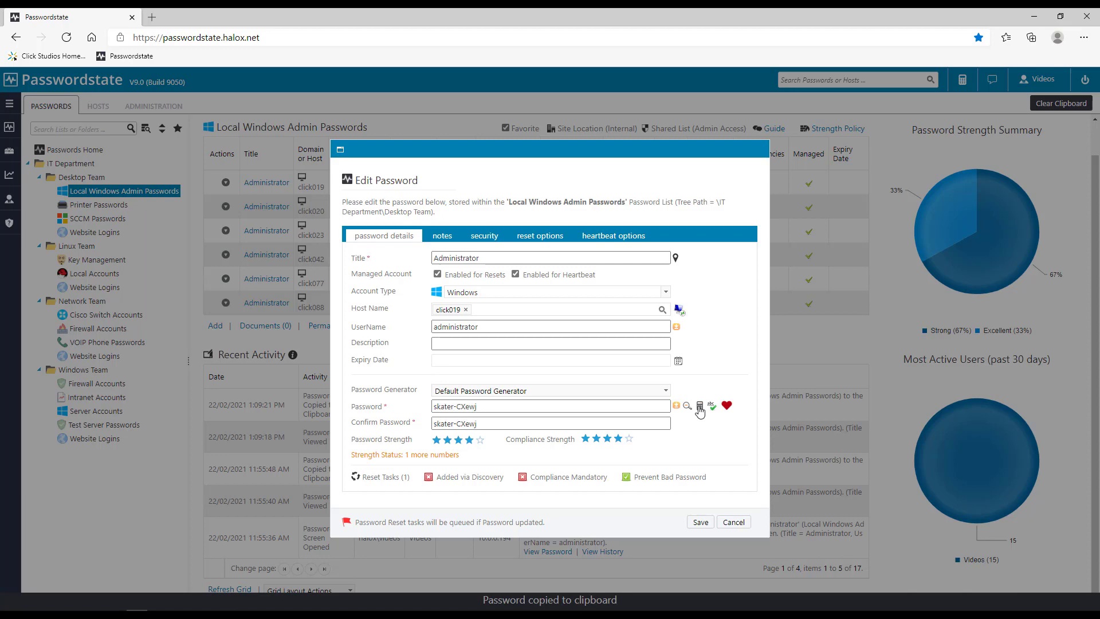
left_click(700, 408)
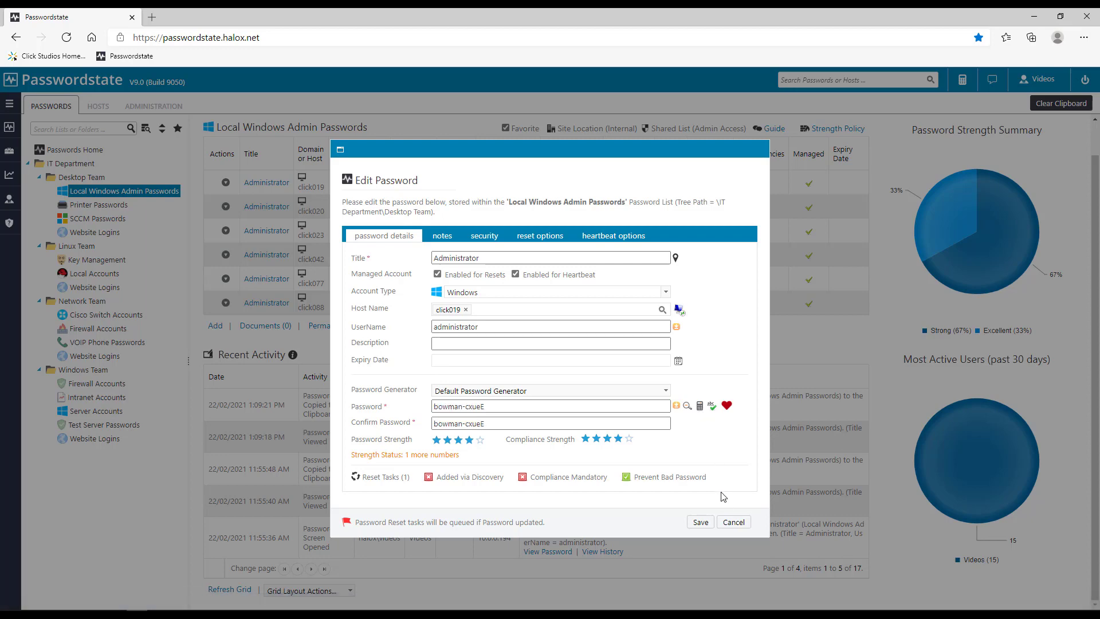
left_click(732, 522)
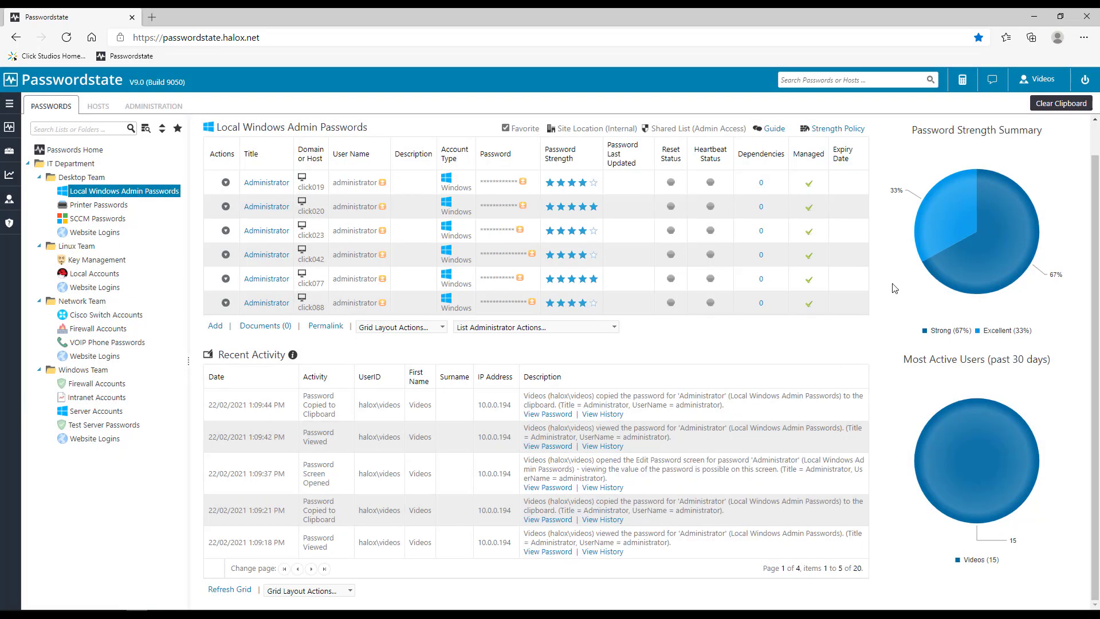
left_click(1059, 108)
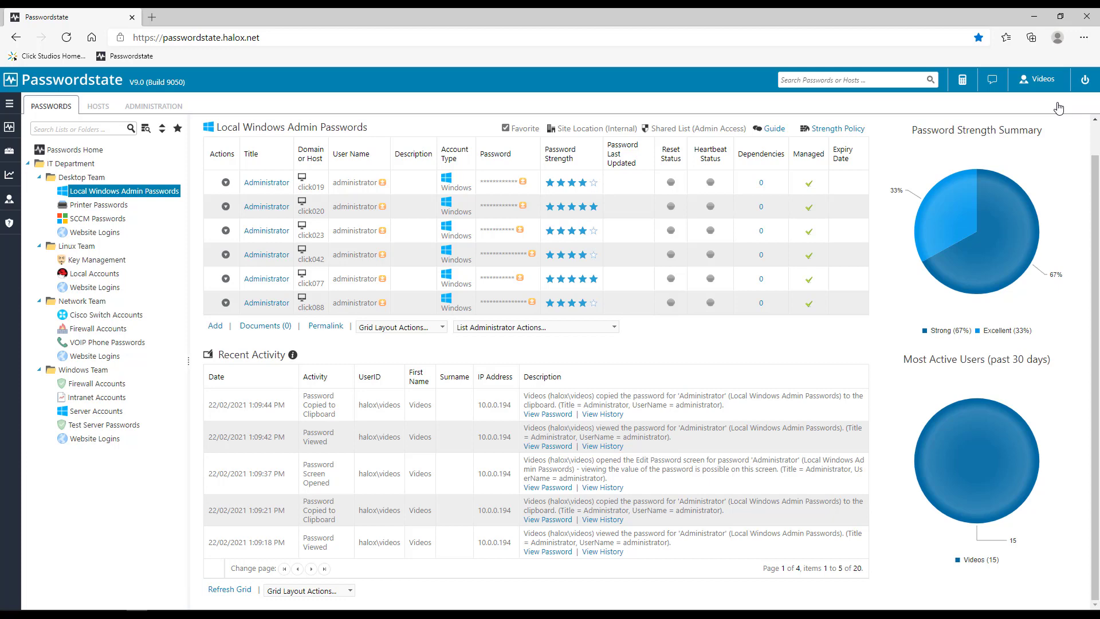
left_click(213, 327)
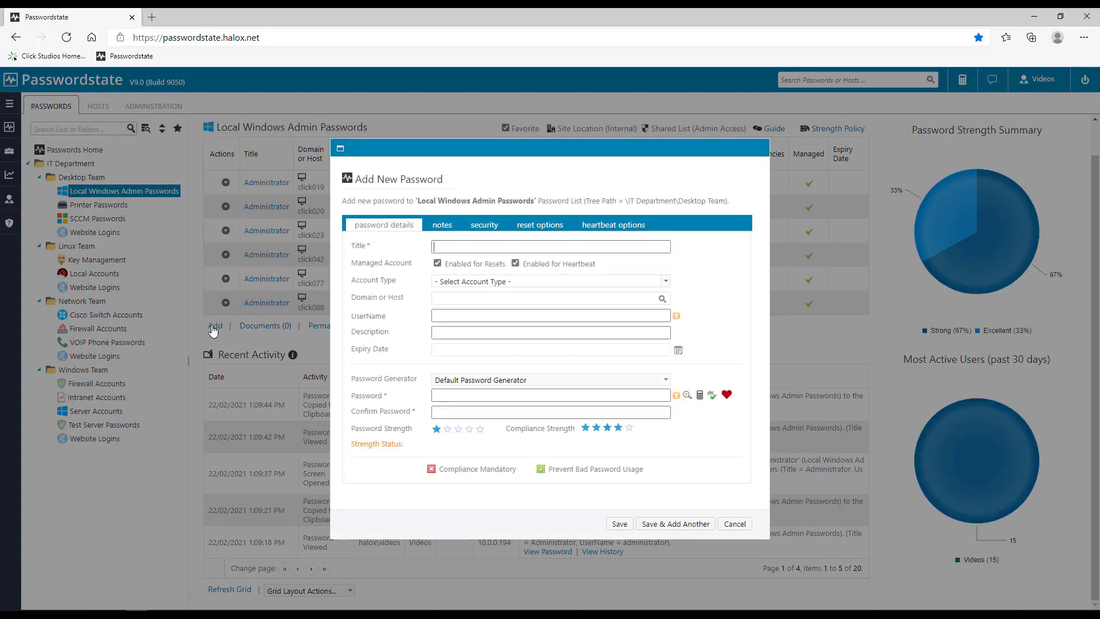
left_click(530, 398)
left_click(734, 523)
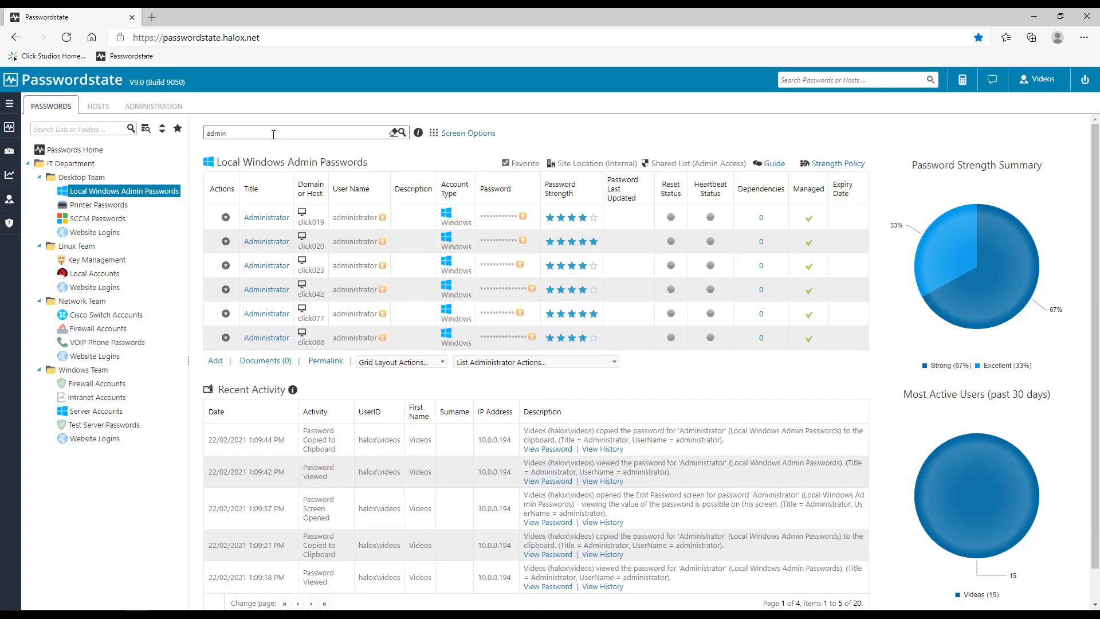
left_click(580, 359)
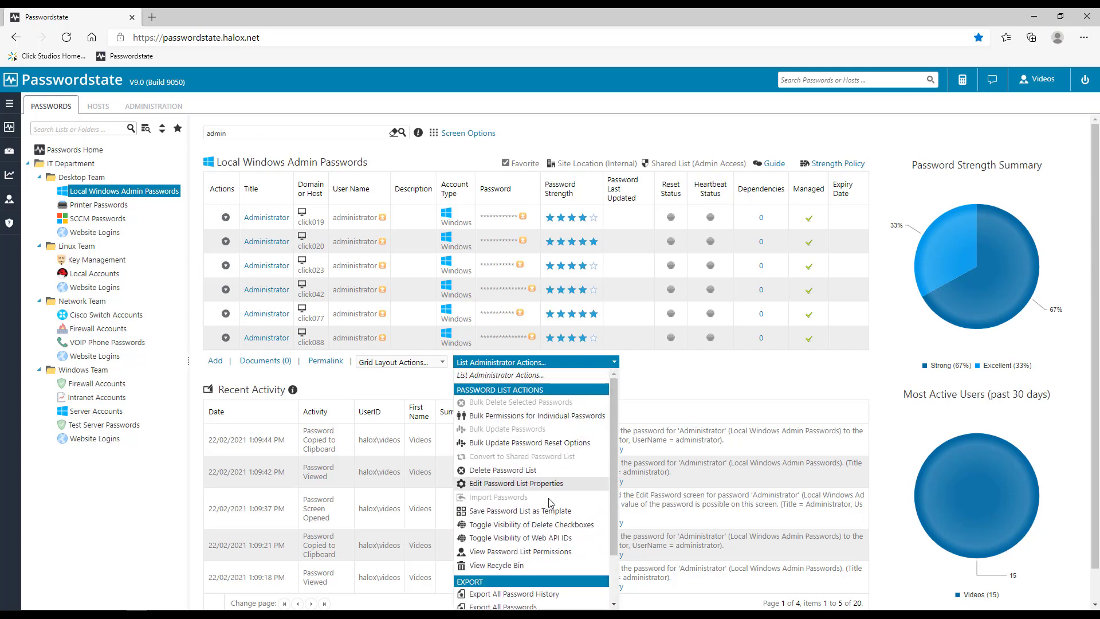
scroll(550, 497, "down", 2)
scroll(551, 501, "up", 2)
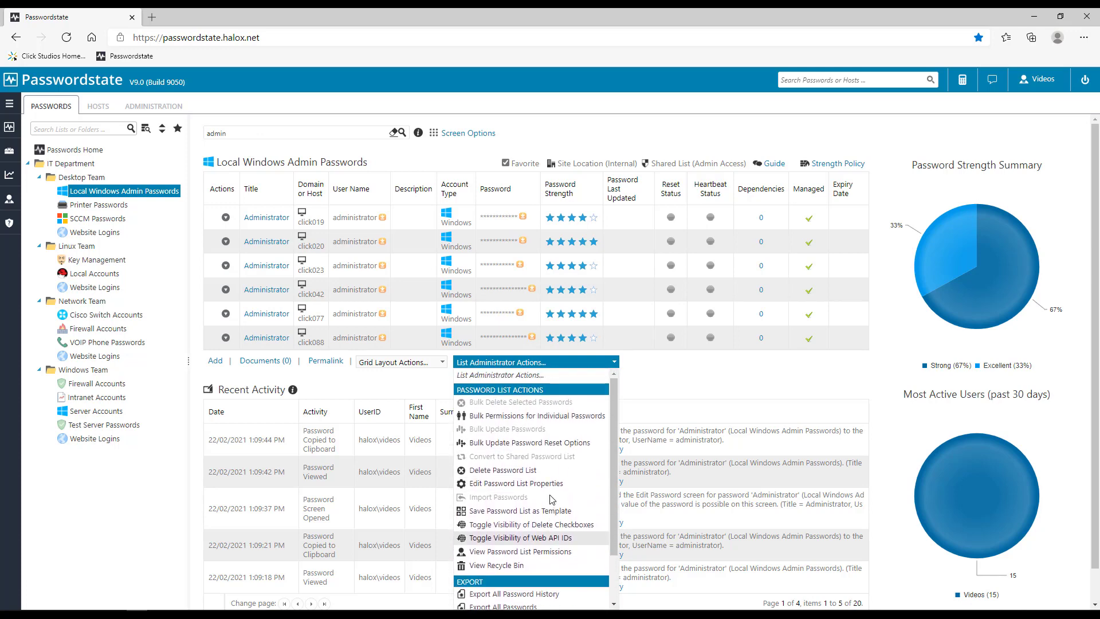
left_click(652, 370)
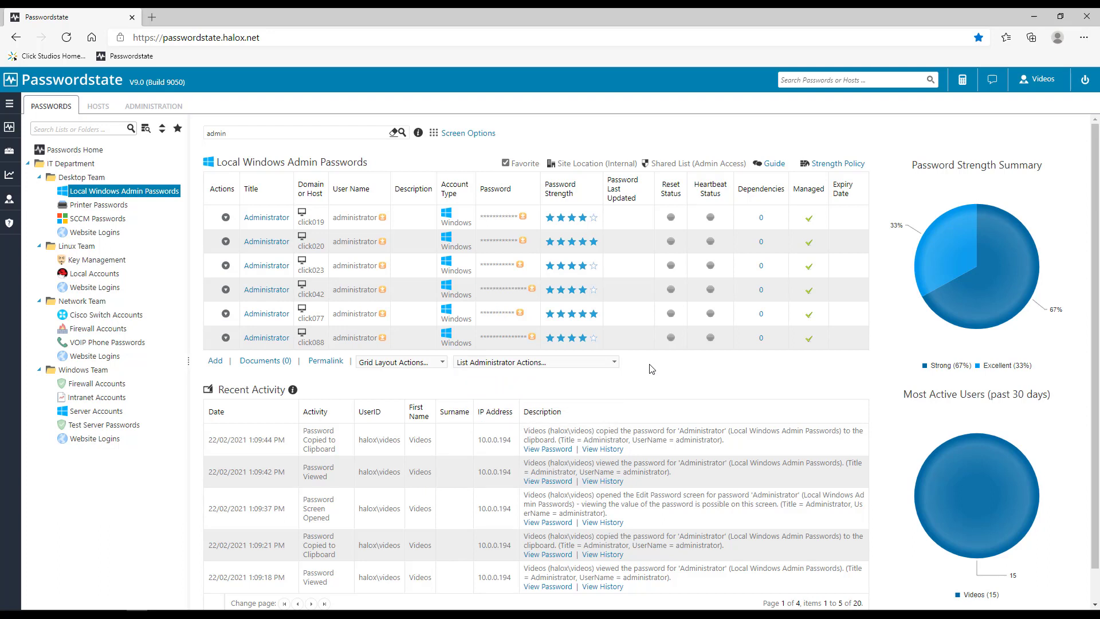
Step: Filter the grid by '020' to show the click020 entry, then clear the filter
left_click(232, 135)
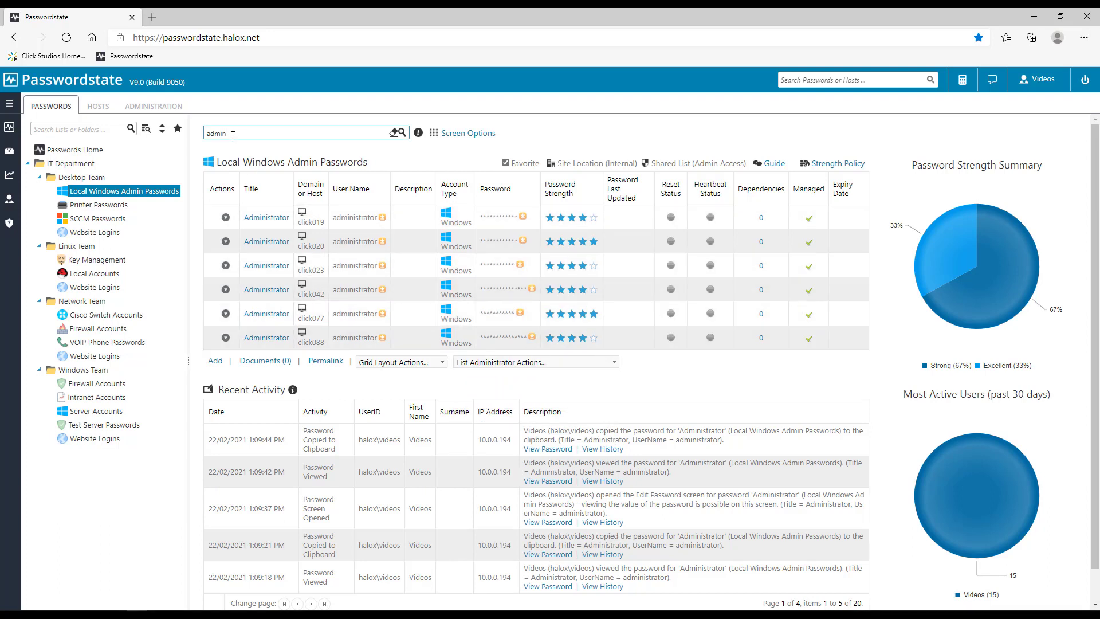
key("BackSpace")
key("BackSpace")
key("BackSpace")
key("BackSpace")
key("BackSpace")
type("020")
left_click(403, 133)
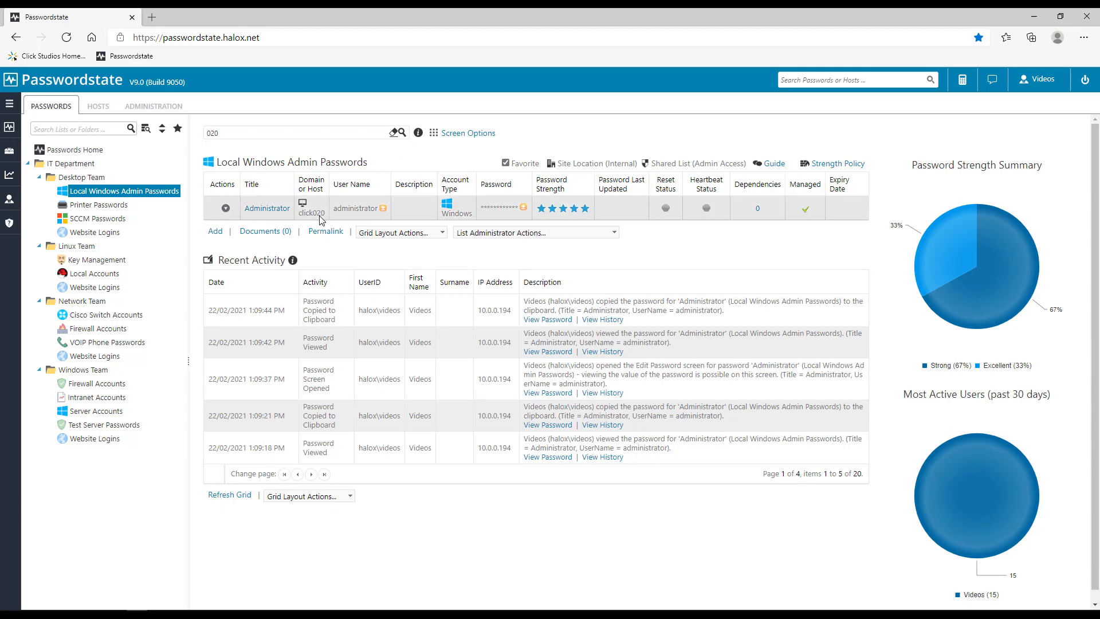
left_click(393, 134)
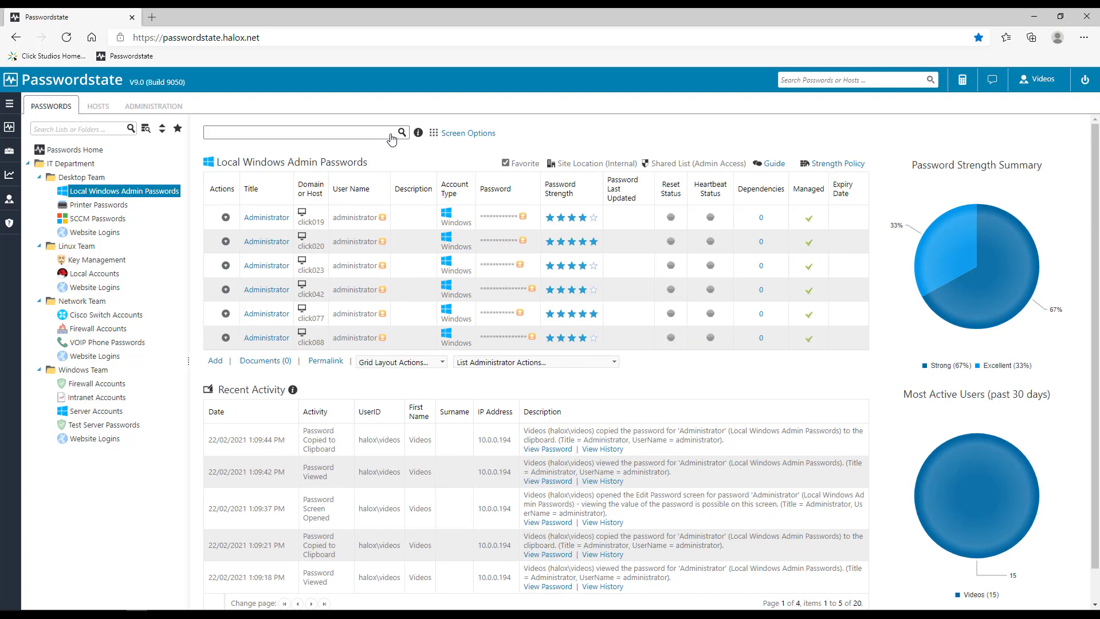
Step: On Passwords Home, search all passwords for 'admin', then clear the search box
left_click(82, 150)
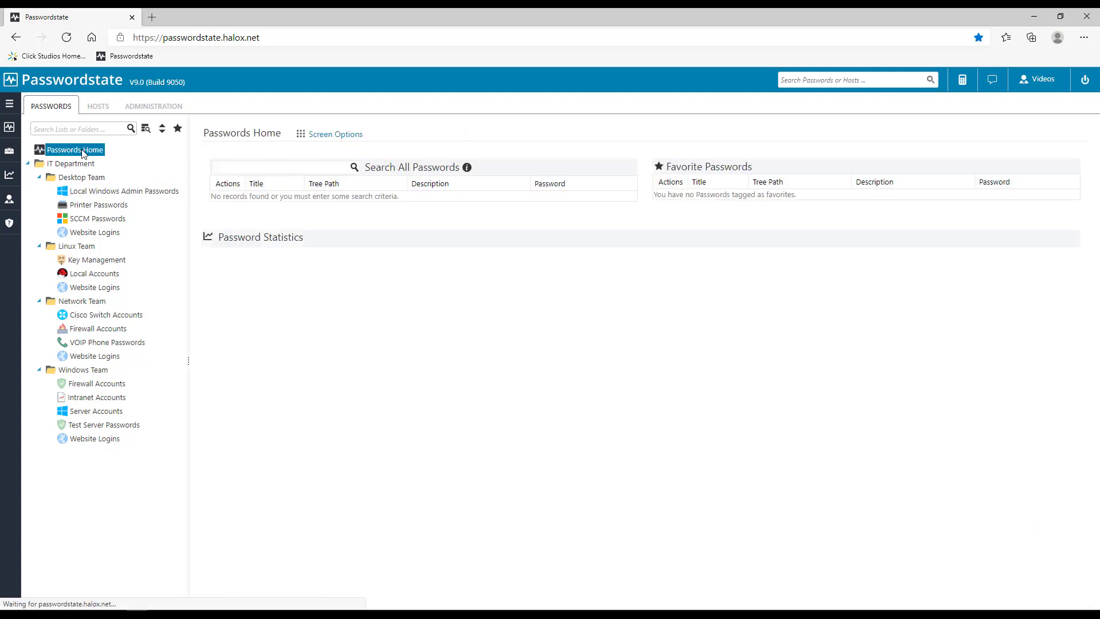
left_click(232, 167)
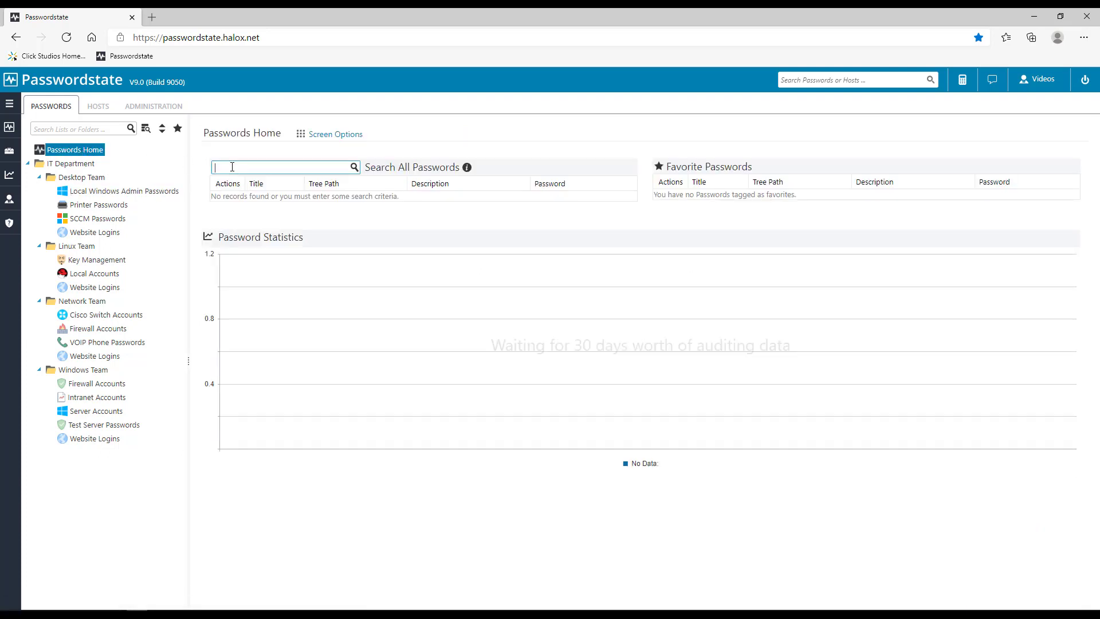
type("admin")
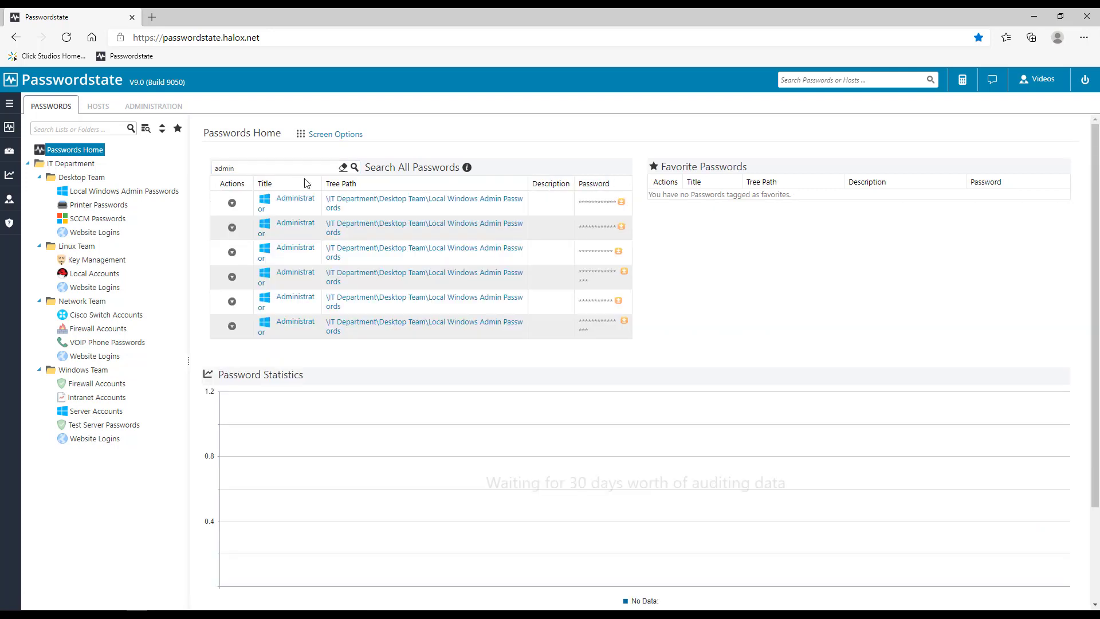
left_click(343, 167)
Step: Run the header search for 'admin' to list six Administrator results
left_click(809, 80)
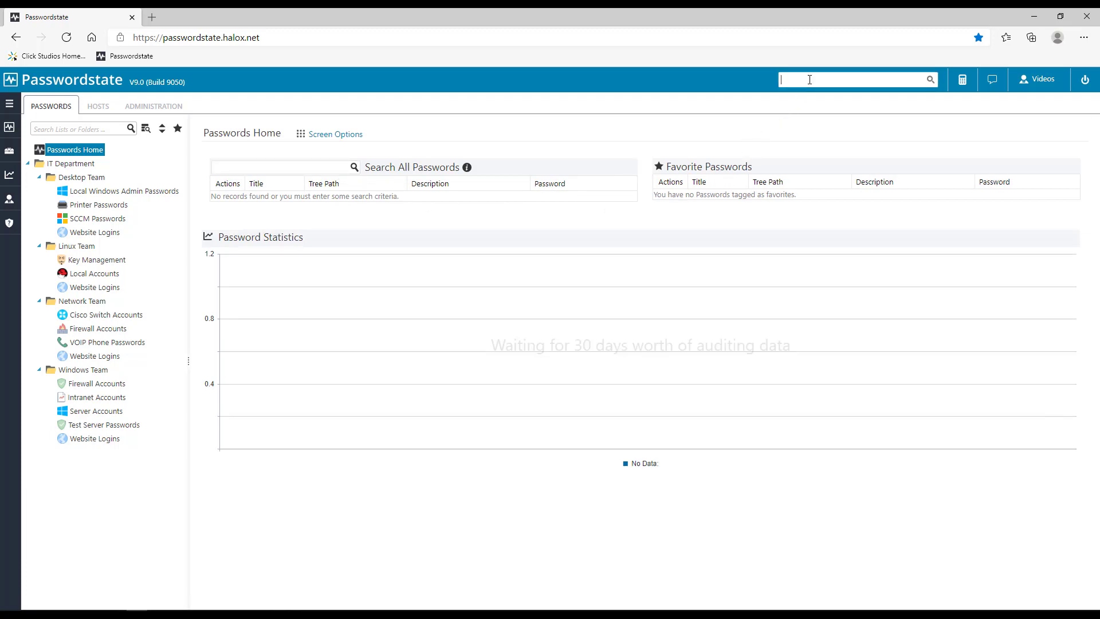
type("admin")
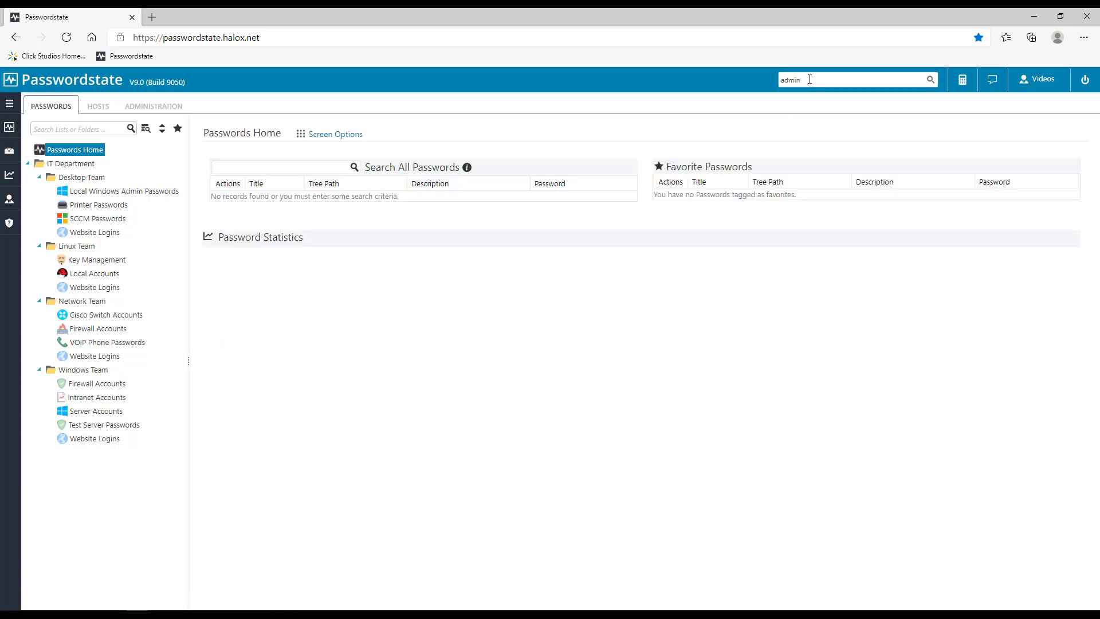
key("Return")
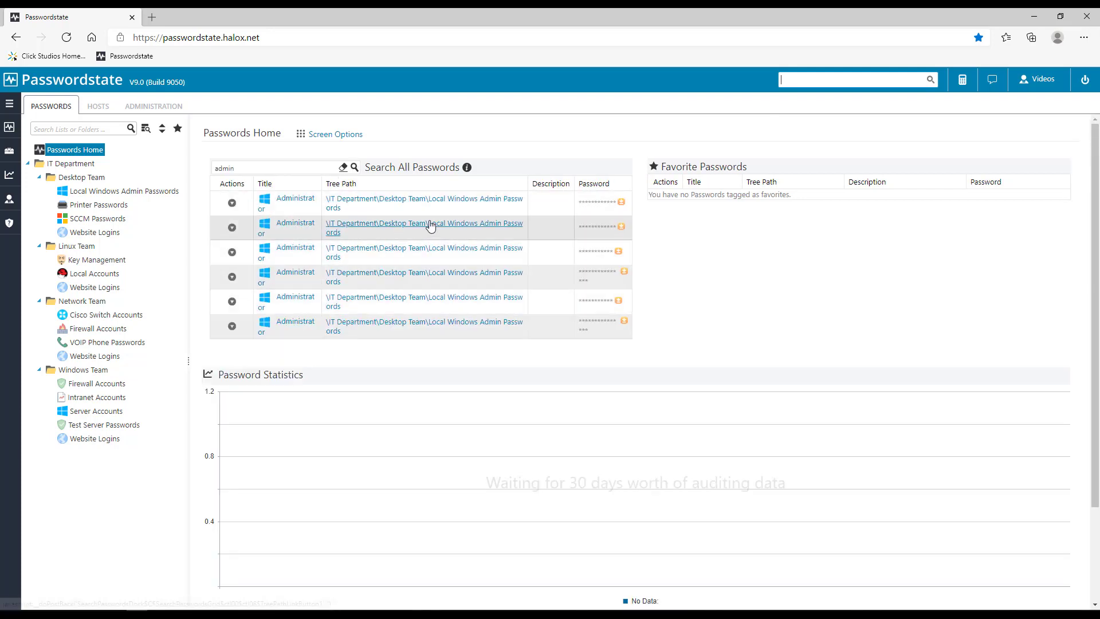
Step: Preview five generated passwords, clear the generator, and open the Notifications panel
left_click(962, 83)
left_click(961, 84)
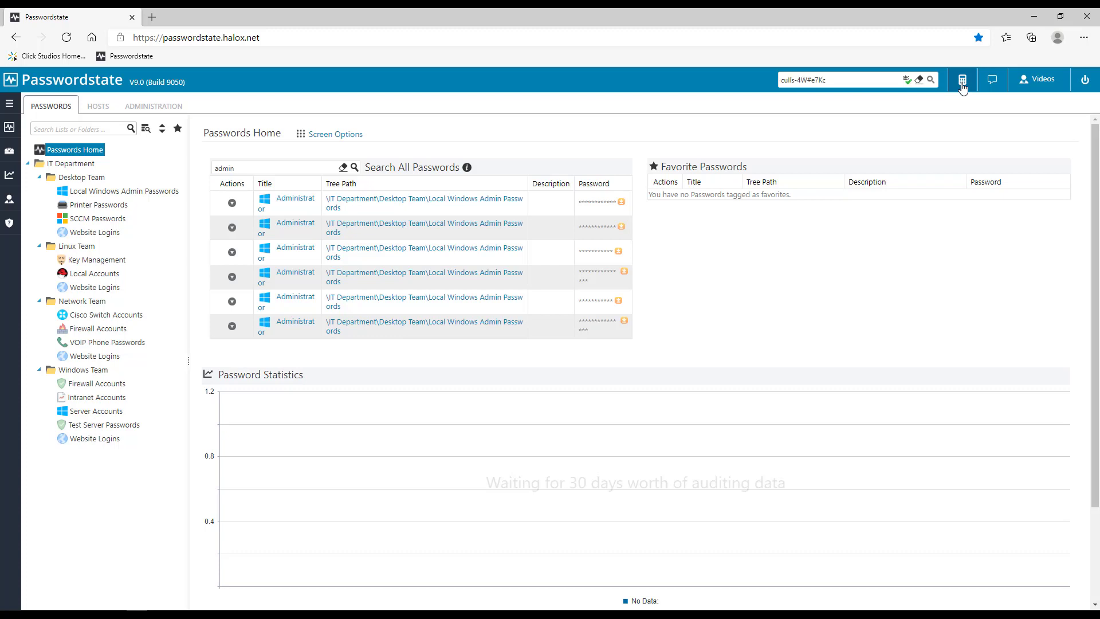
left_click(961, 84)
left_click(961, 83)
left_click(962, 83)
left_click(921, 81)
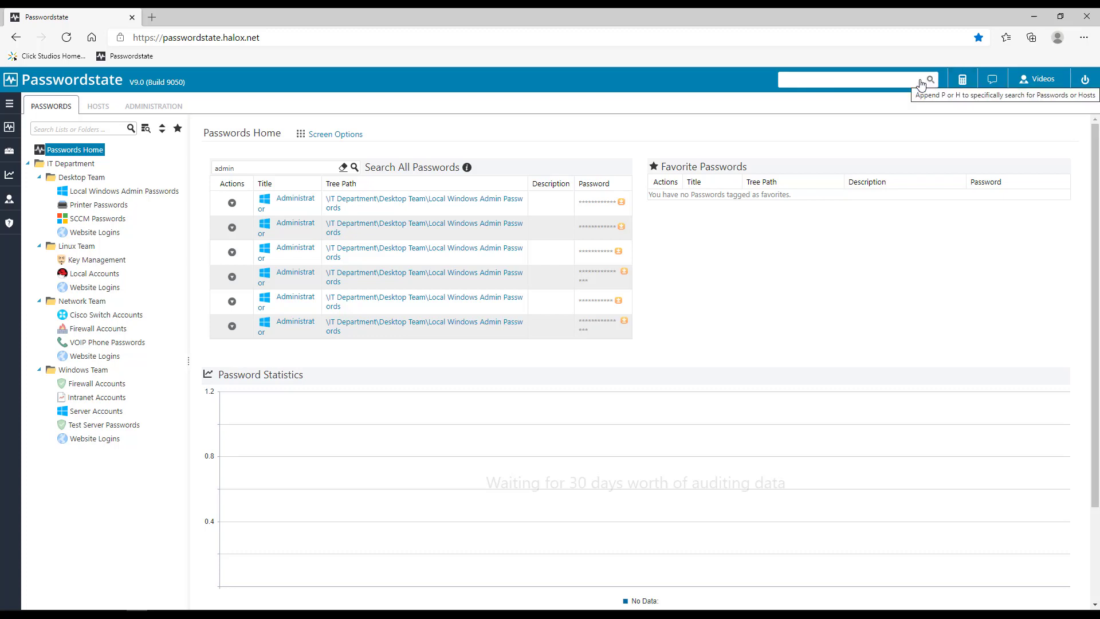
left_click(992, 84)
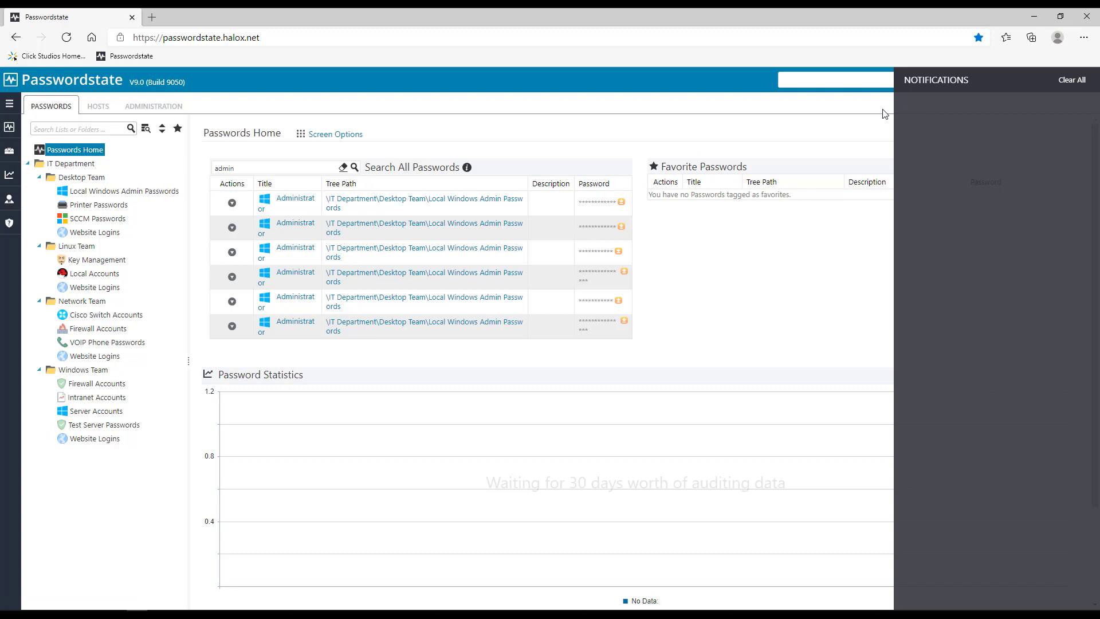
Step: Close Notifications and open Preferences from the user menu and sidebar user flyout
left_click(882, 124)
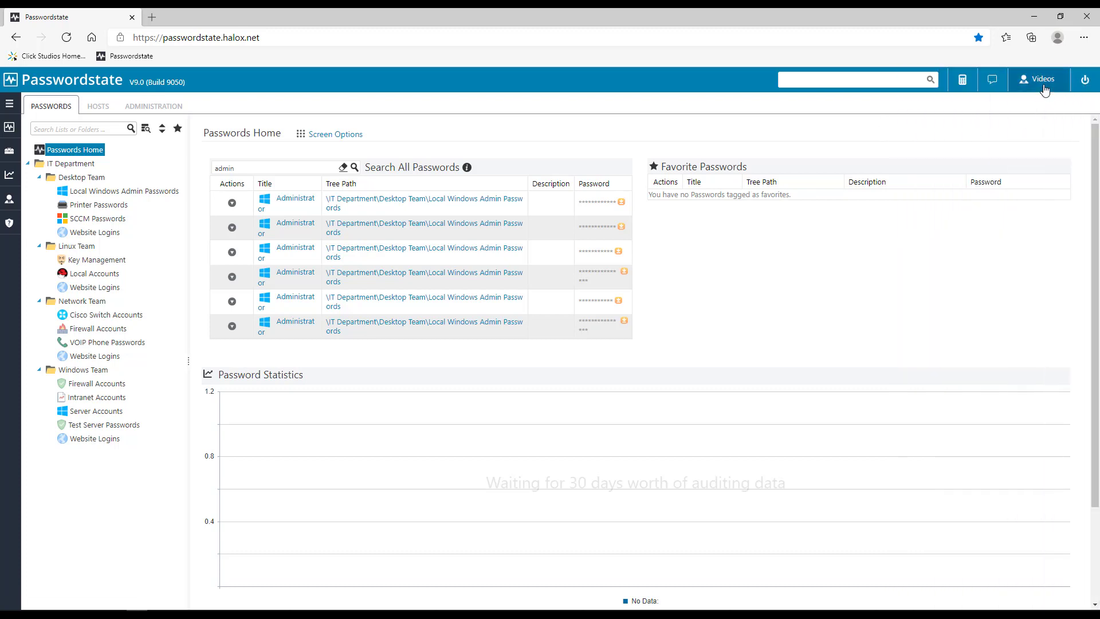
left_click(1043, 90)
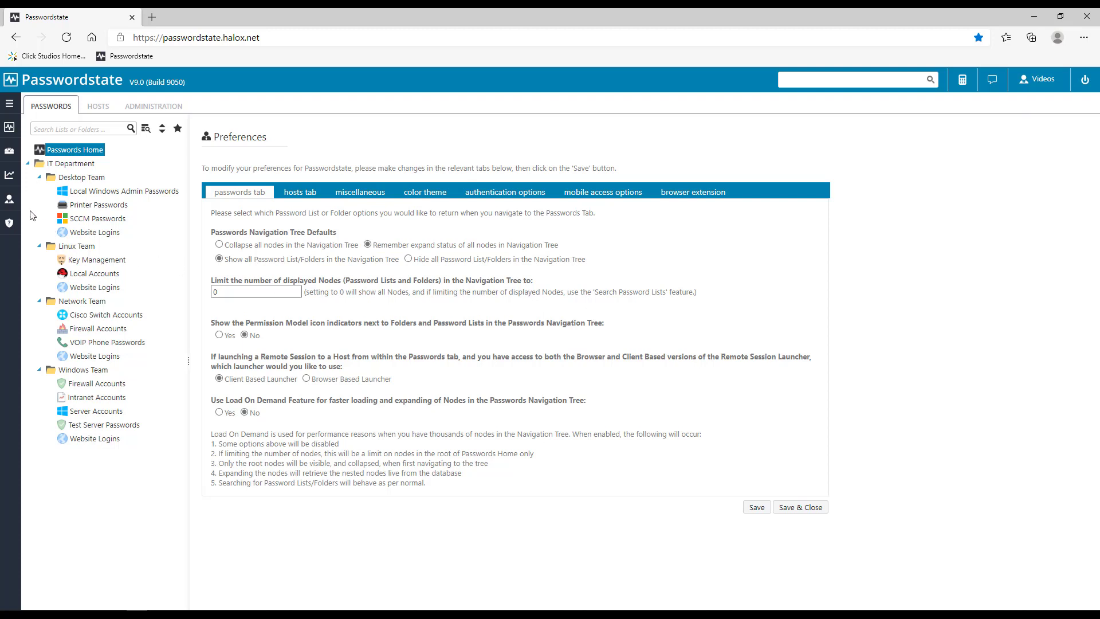
mouse_move(10, 212)
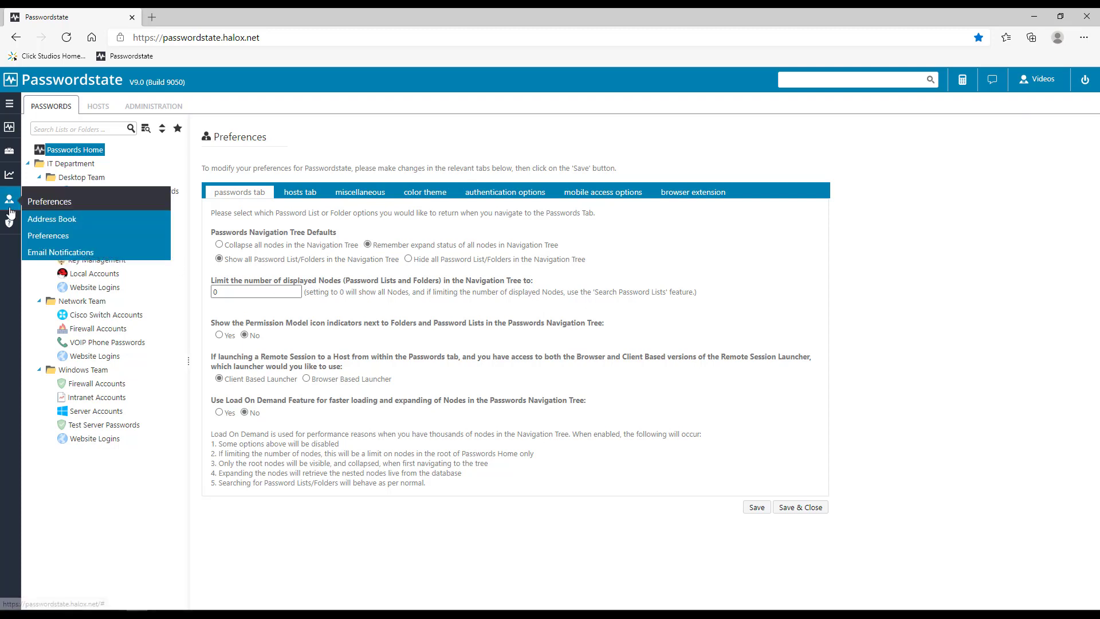
left_click(64, 237)
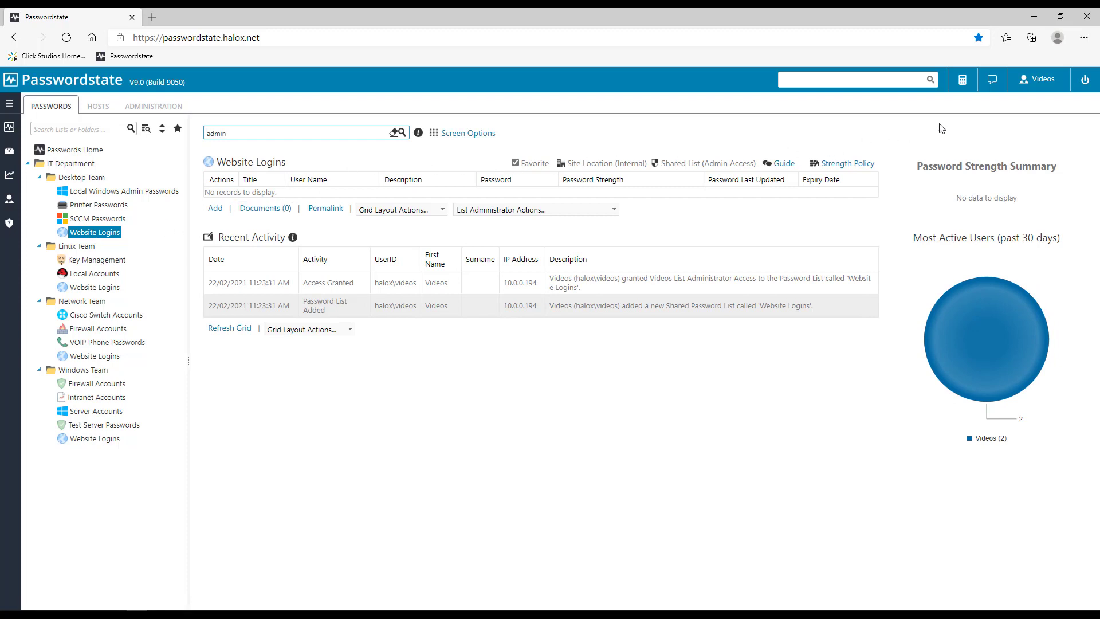
Step: End the Passwordstate session with the header's logout button, reaching the Session Logged Out page
left_click(1084, 81)
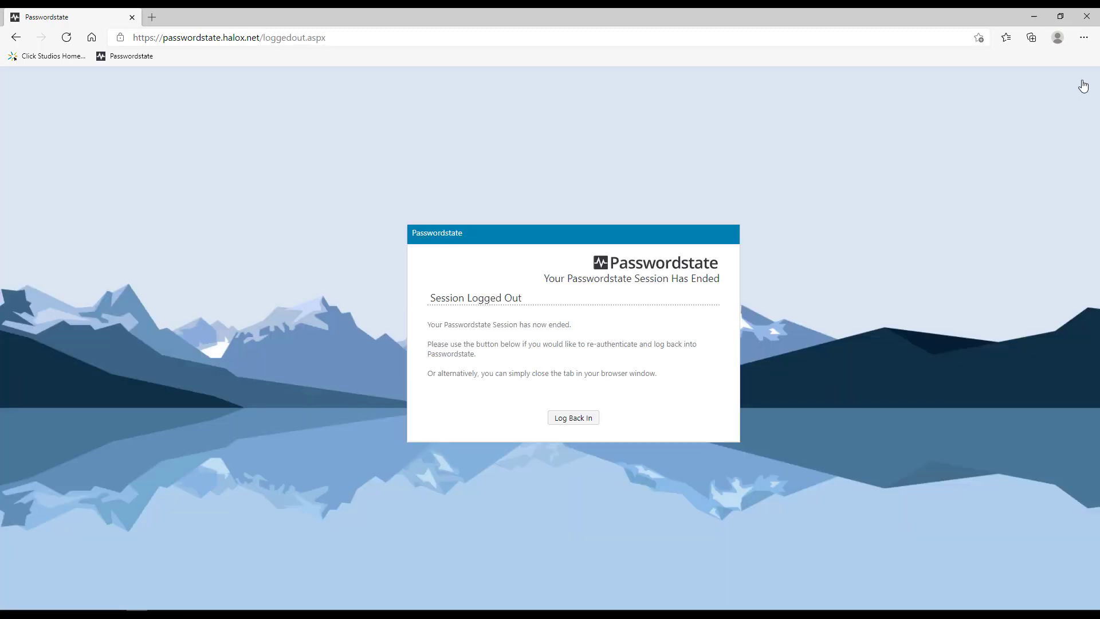